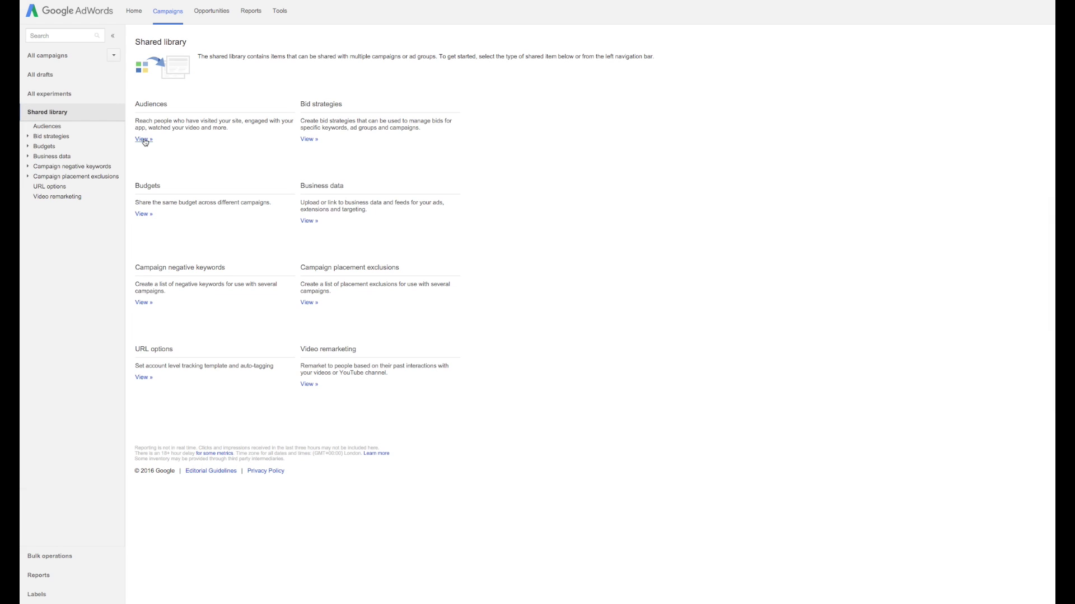
- Set up a website-visitor remarketing list in Audiences with dynamic ads enabled and Retail as the business type
click(144, 139)
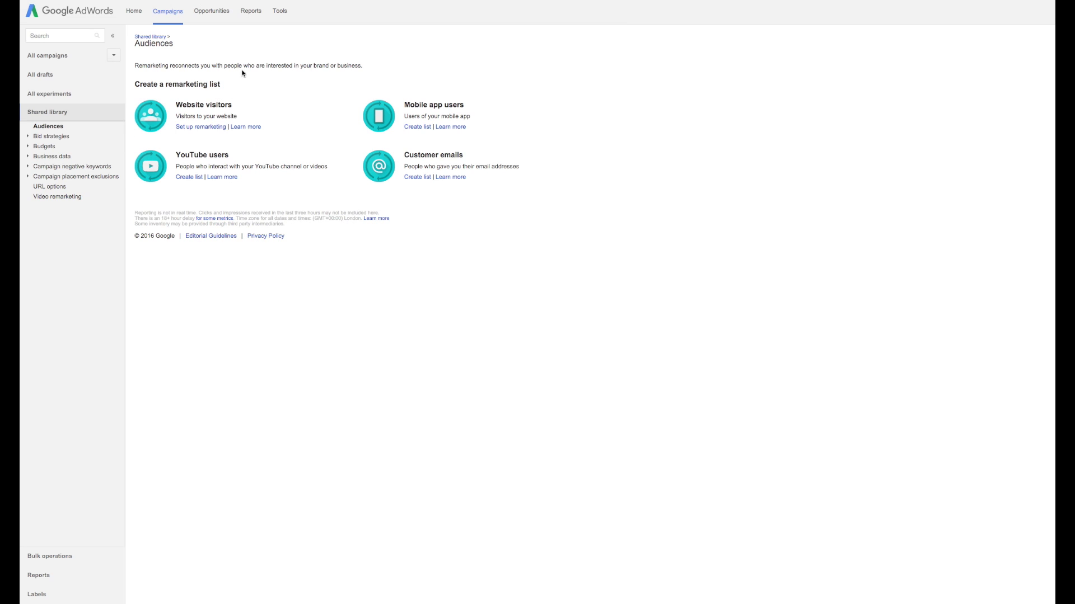
click(193, 127)
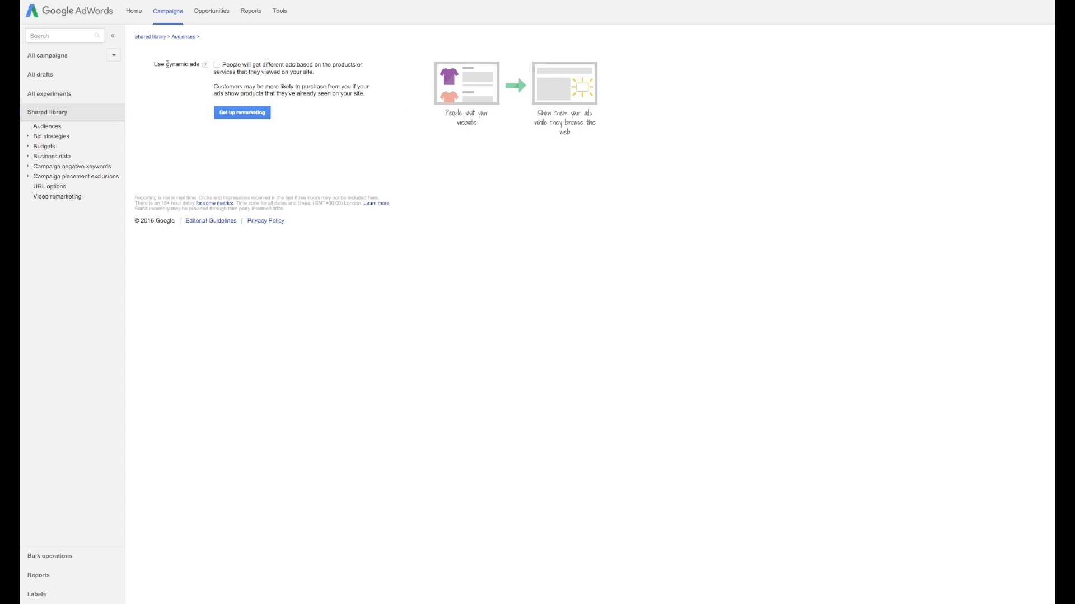
drag(159, 64, 206, 65)
click(217, 64)
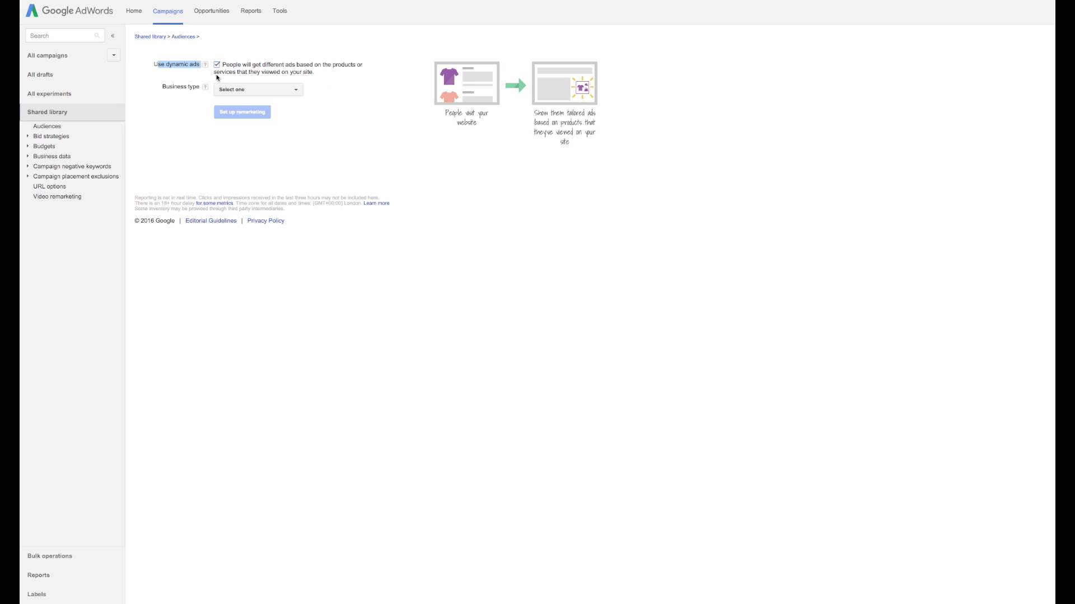
click(253, 89)
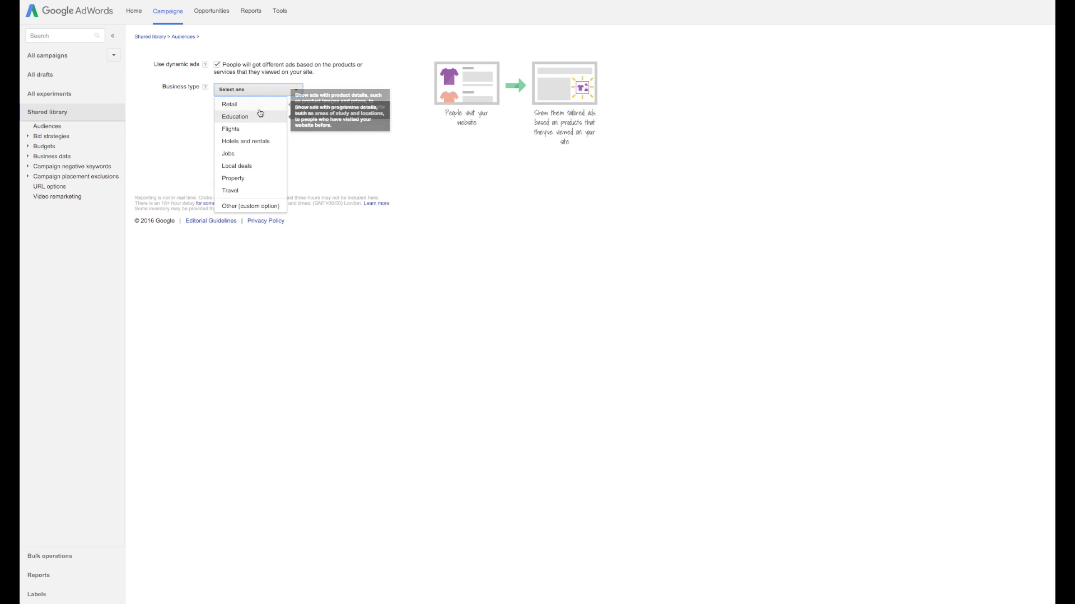
click(259, 110)
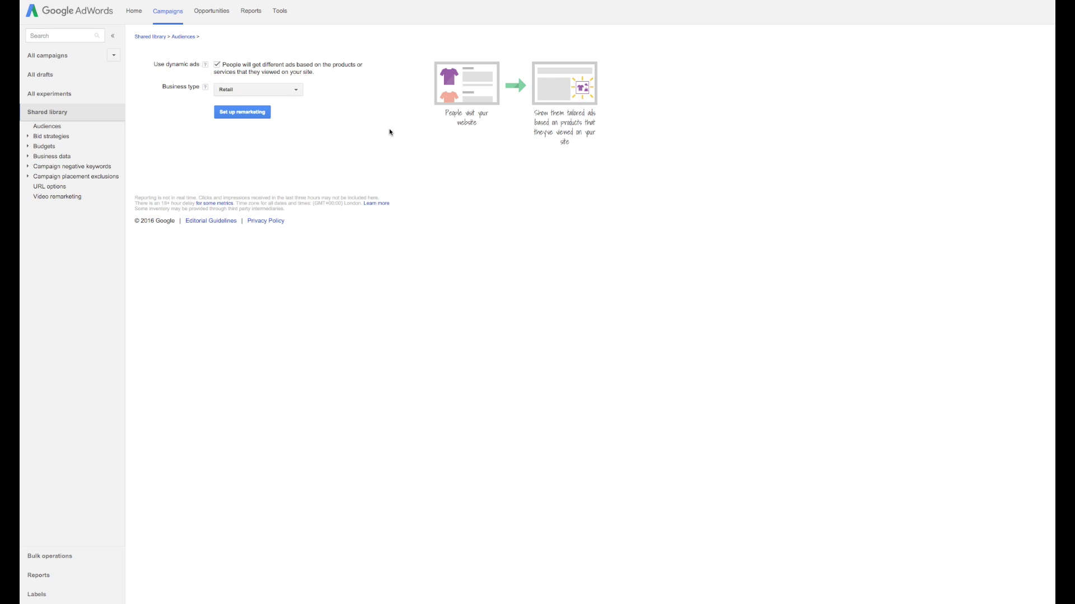
click(233, 116)
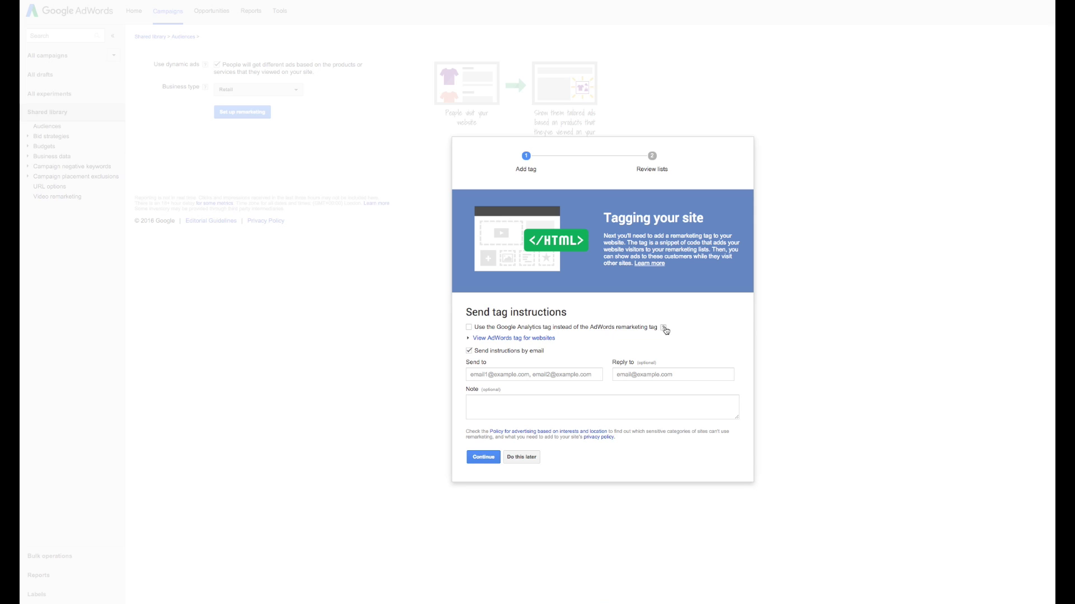
- Display the AdWords tag for websites and select its entire code snippet for copying
mouse_move(665, 330)
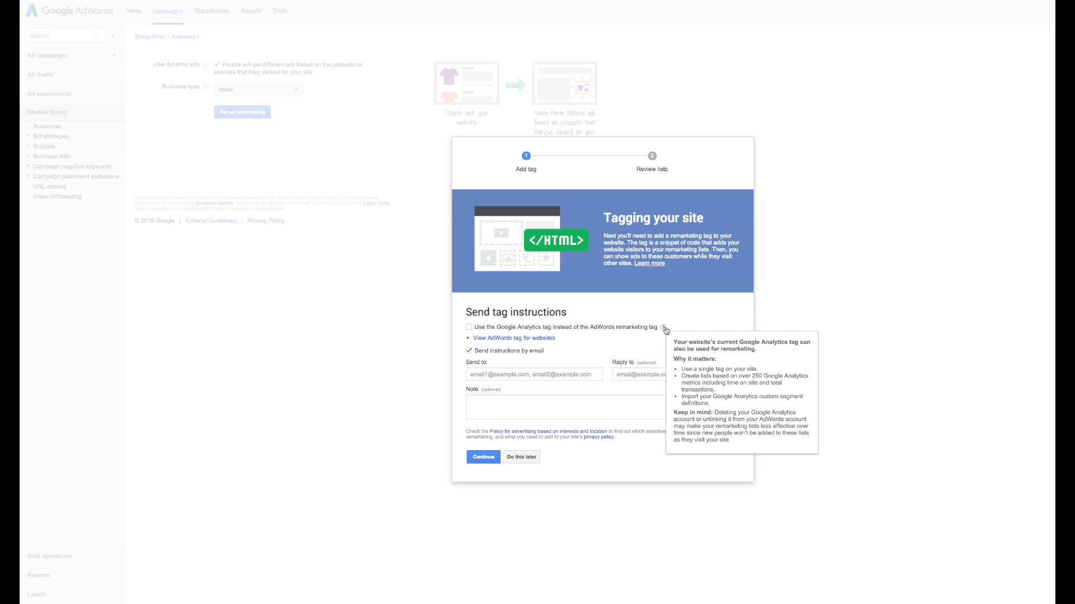
click(495, 339)
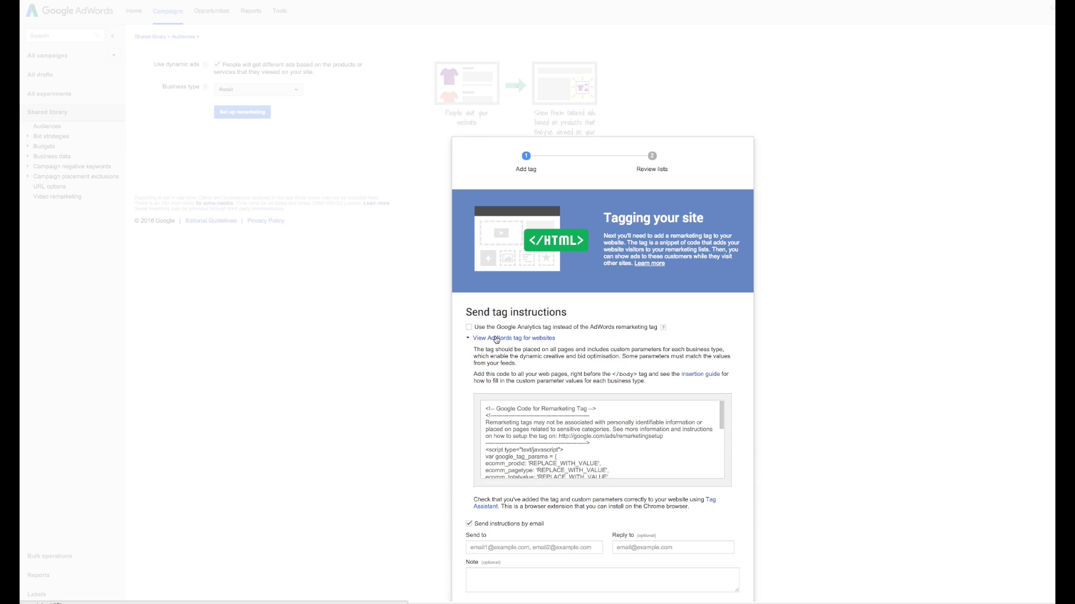
scroll(560, 433, down, 10)
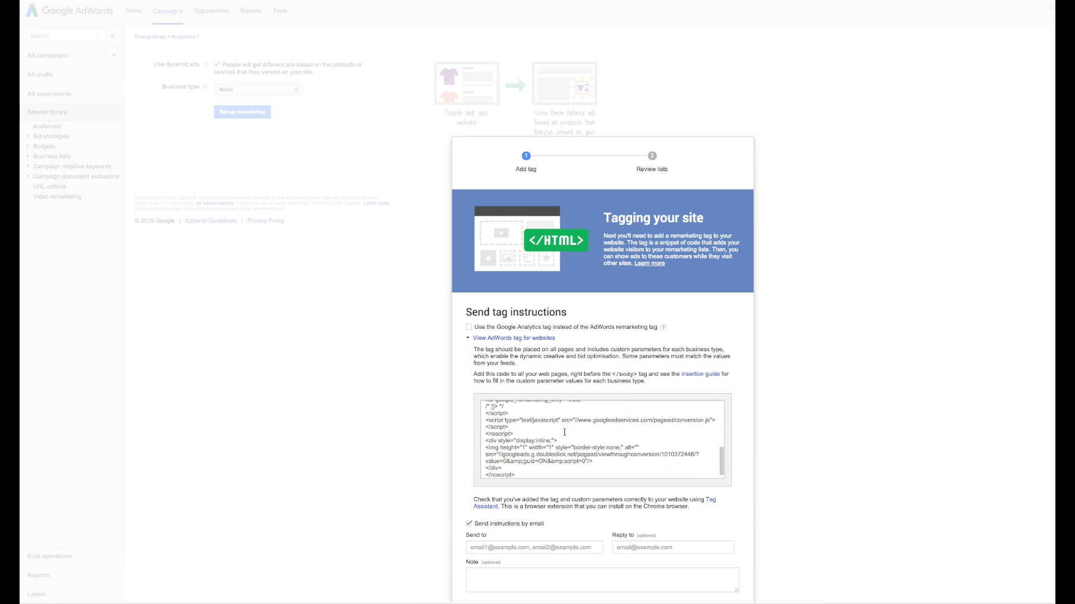
drag(554, 465, 480, 363)
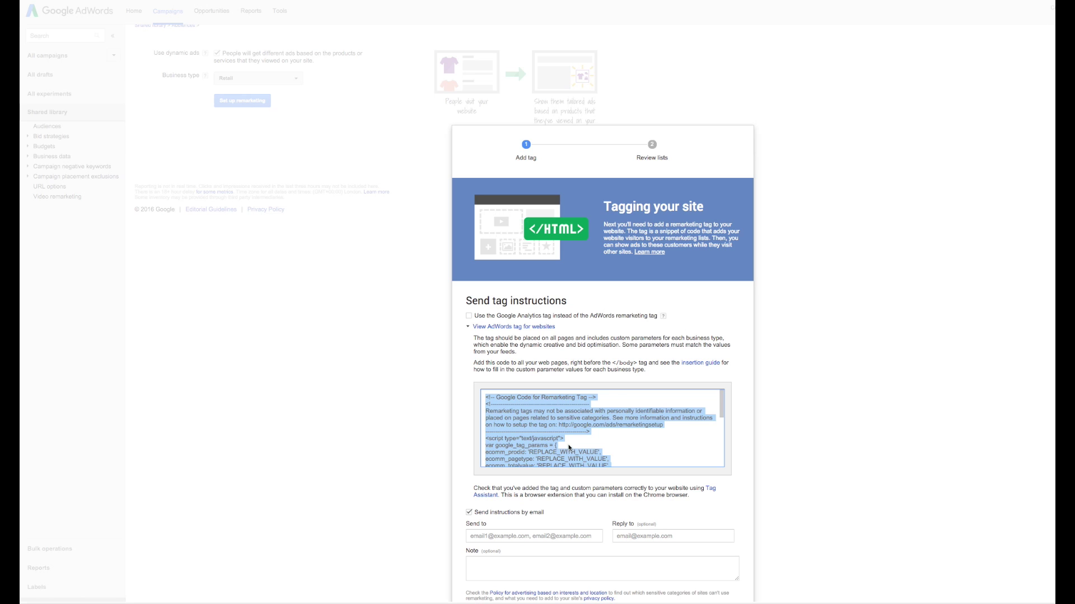
scroll(569, 447, down, 10)
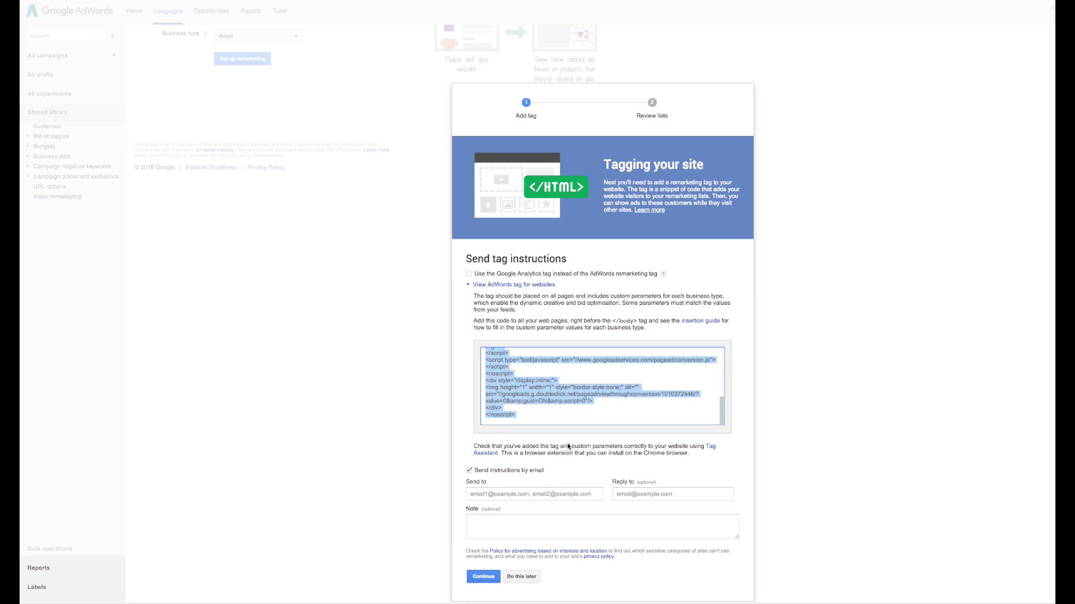
click(567, 445)
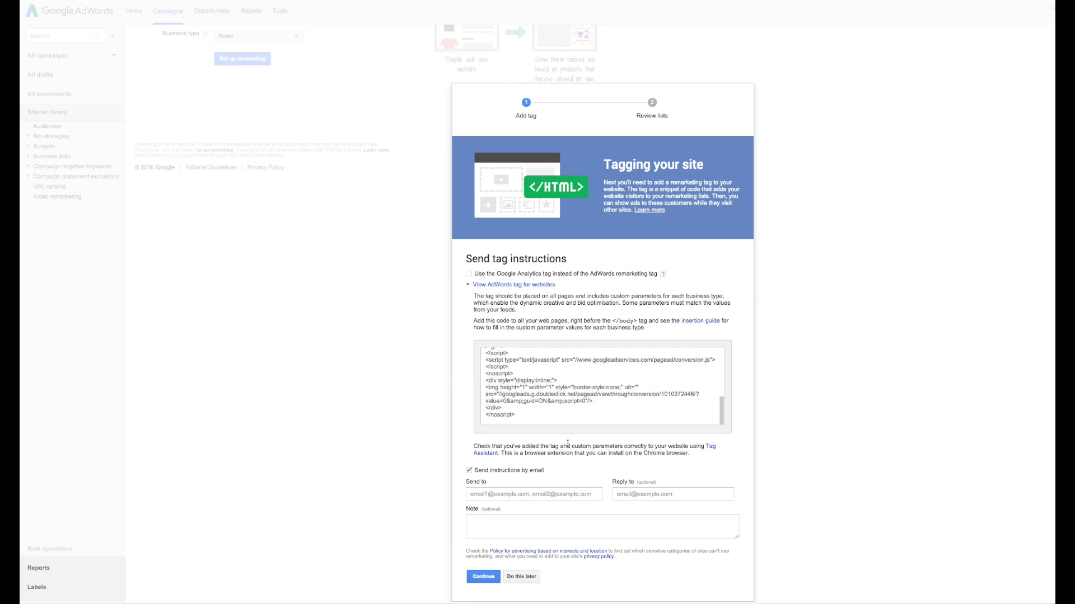
- Disable sending the tag instructions by email and finish the remarketing setup, returning to Audiences
click(488, 578)
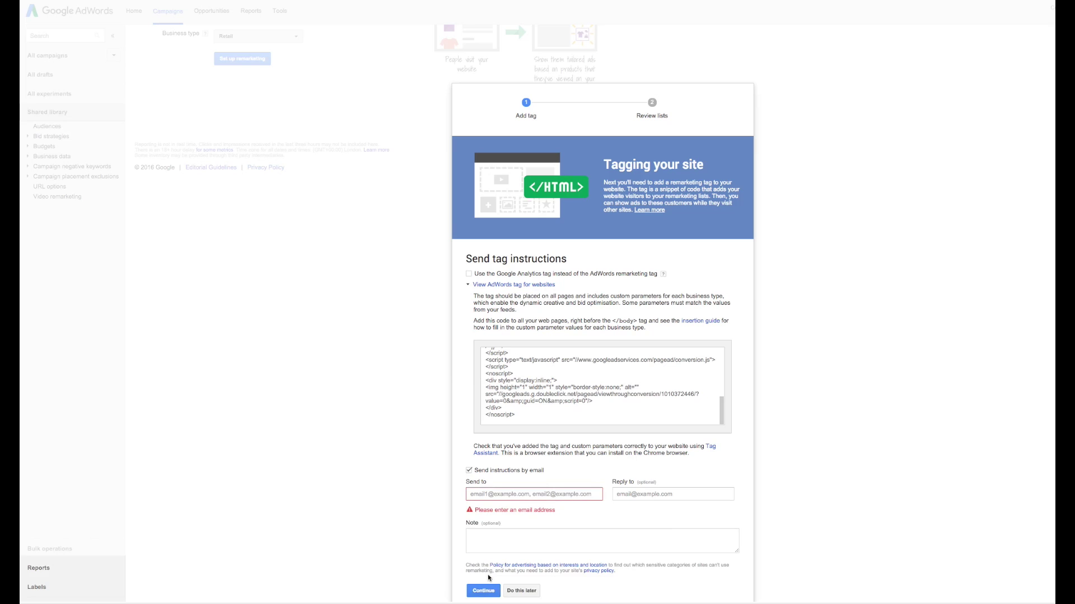
click(469, 470)
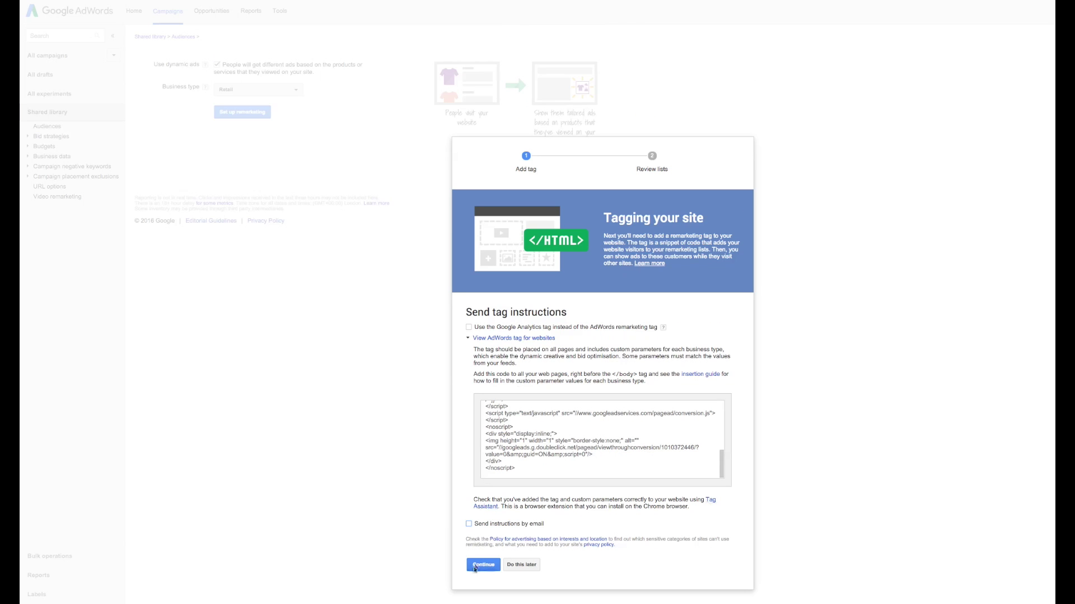
click(477, 565)
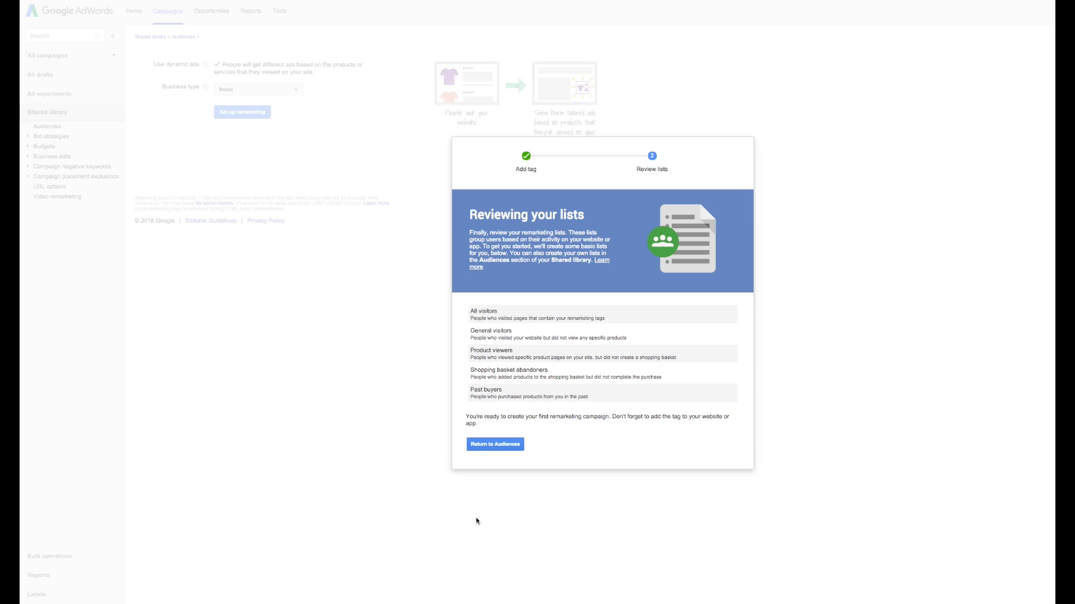
click(484, 446)
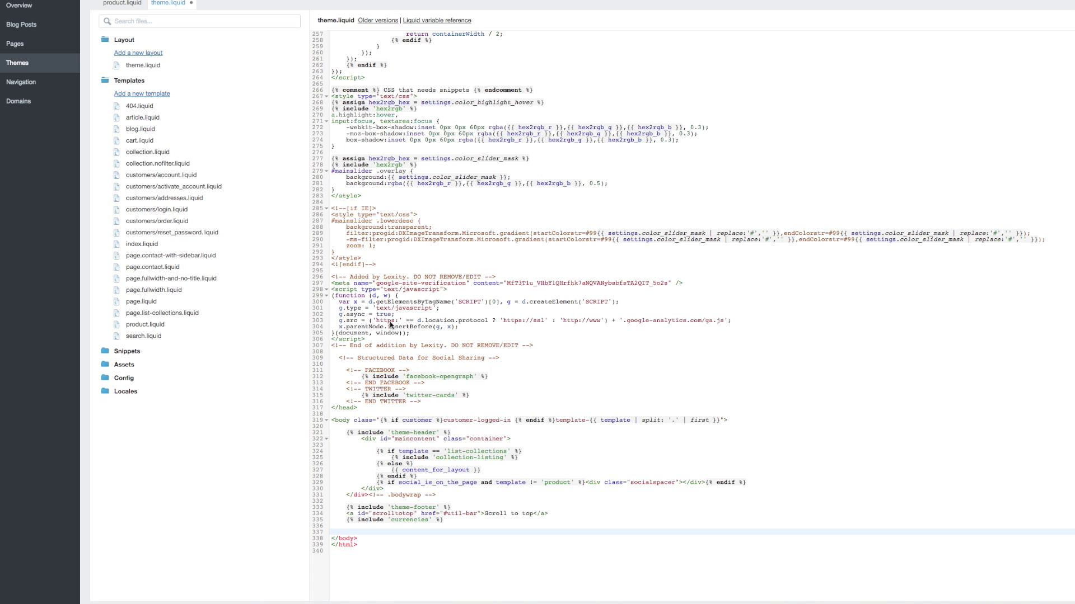
- Switch to the Shopify theme editor and paste the Google remarketing tag just before the closing body tag in theme.liquid
key(super+Tab)
key(super+Tab)
key(super+Tab)
click(332, 538)
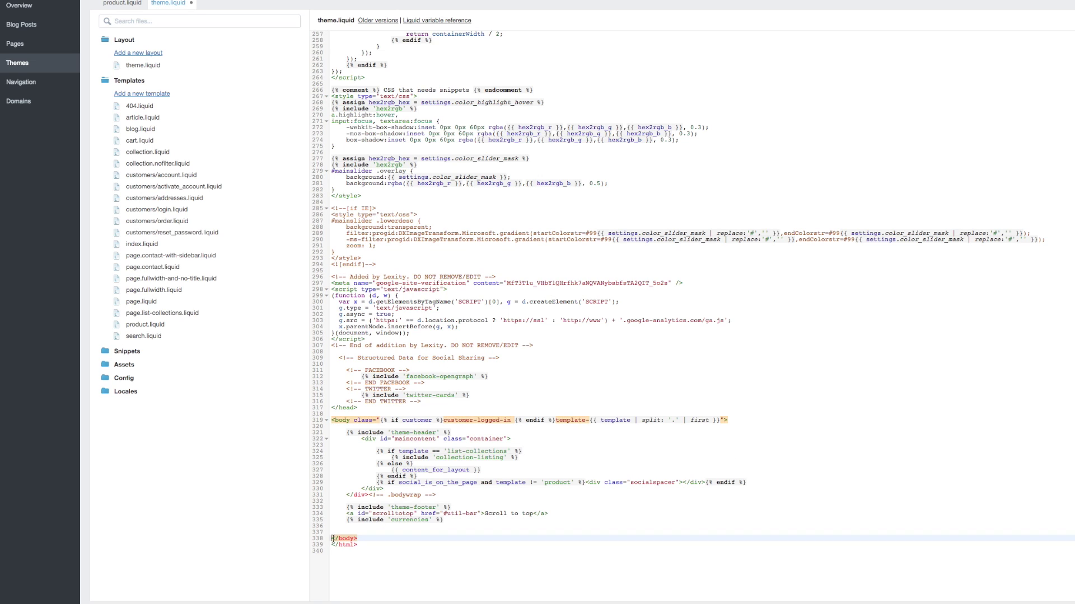
drag(333, 538, 371, 538)
click(361, 530)
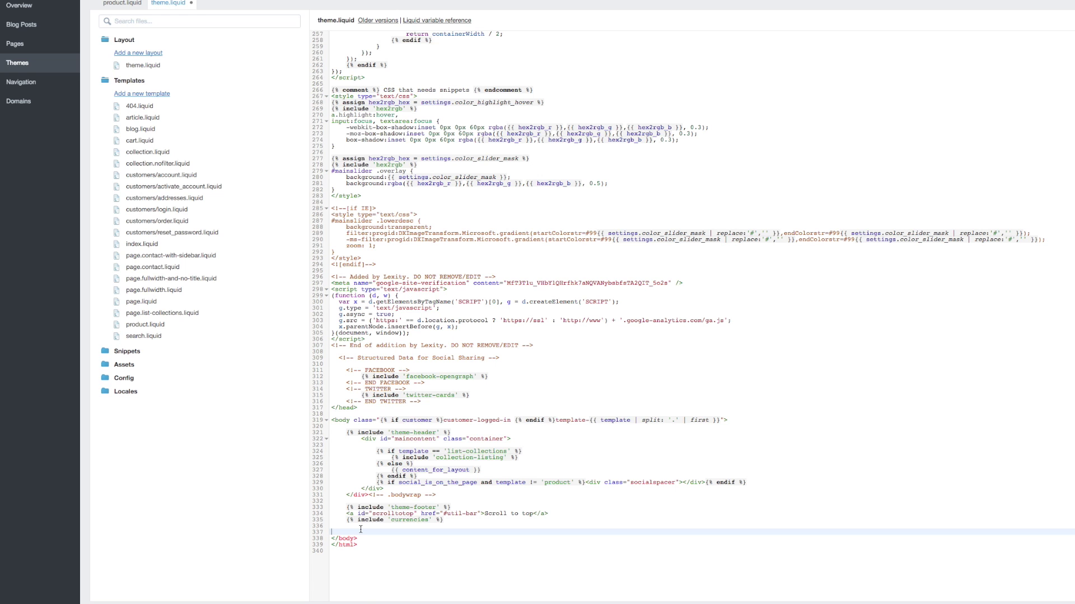
key(ctrl+v)
scroll(414, 530, down, 2)
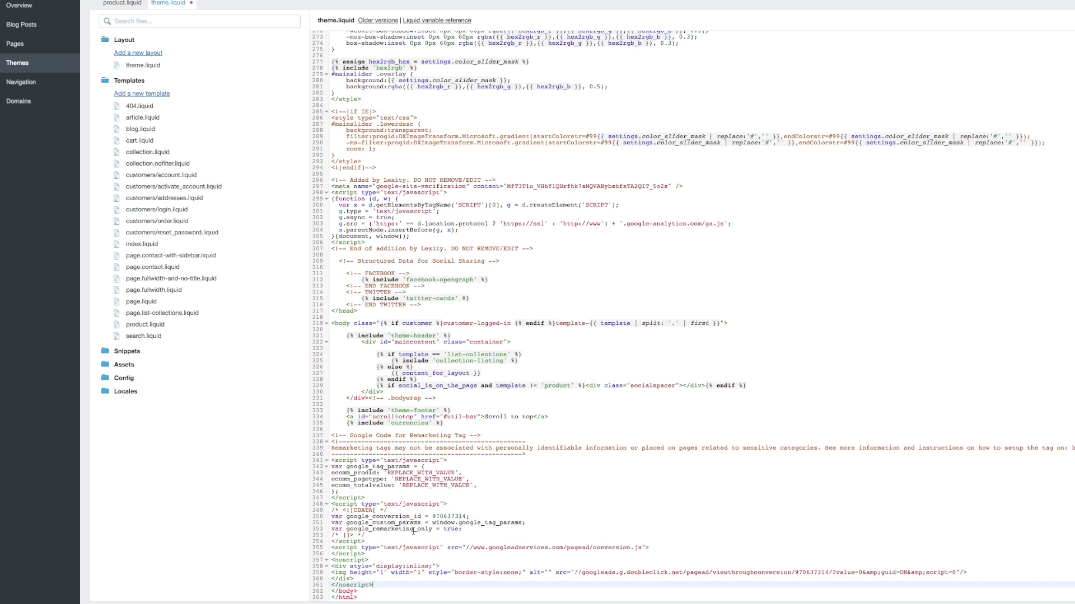
scroll(383, 578, down, 1)
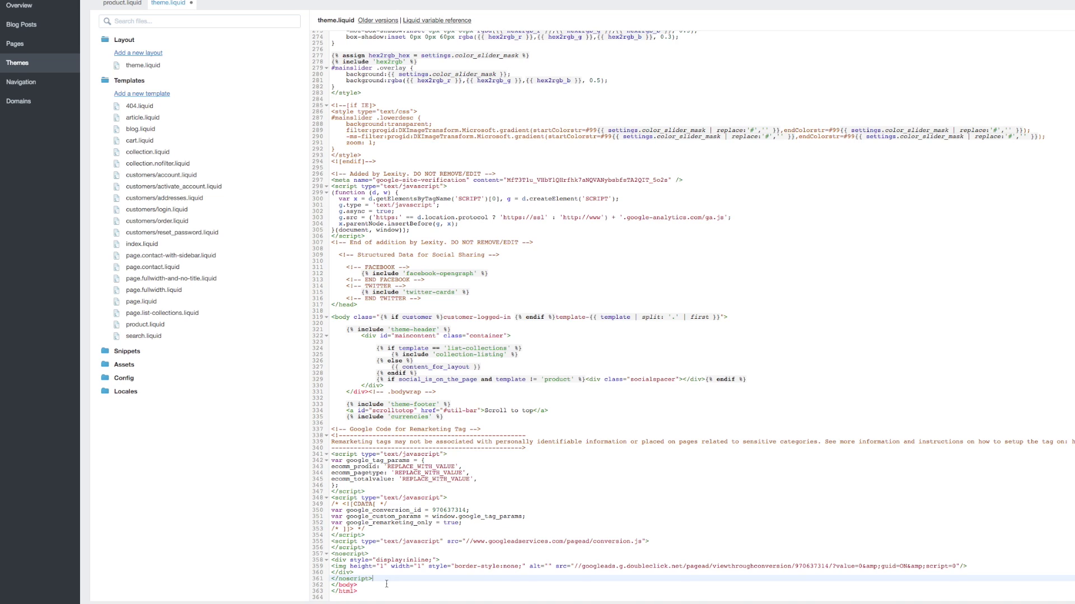
- Indent the whole pasted remarketing tag by one level
drag(387, 579, 330, 429)
key(Tab)
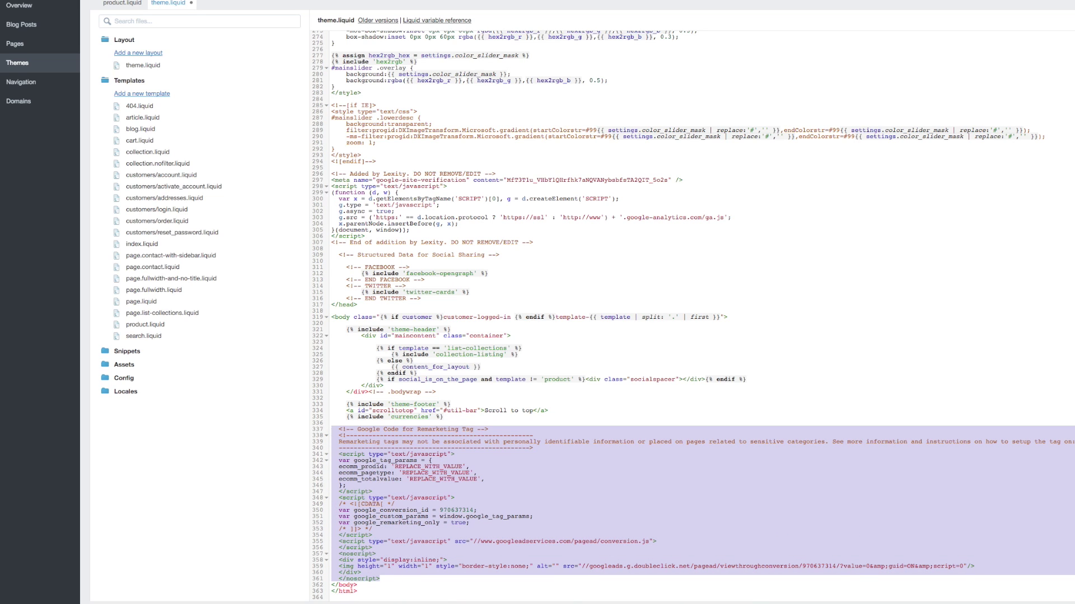
click(542, 493)
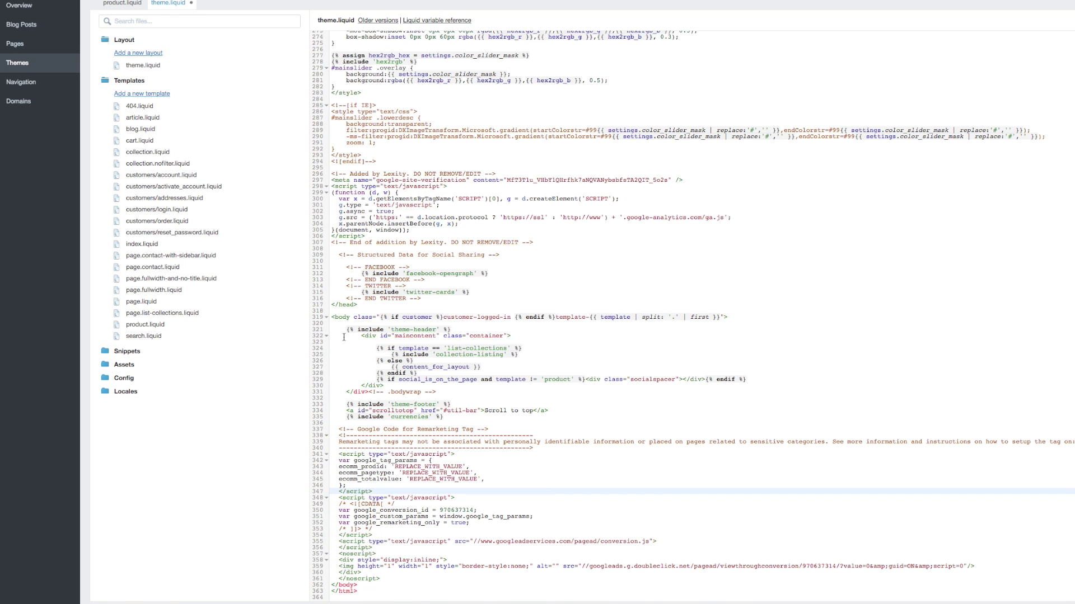
- Examine the body tags enclosing the remarketing code and its ecomm_prodid, ecomm_pagetype and ecomm_totalvalue placeholders
drag(338, 586, 335, 317)
click(335, 317)
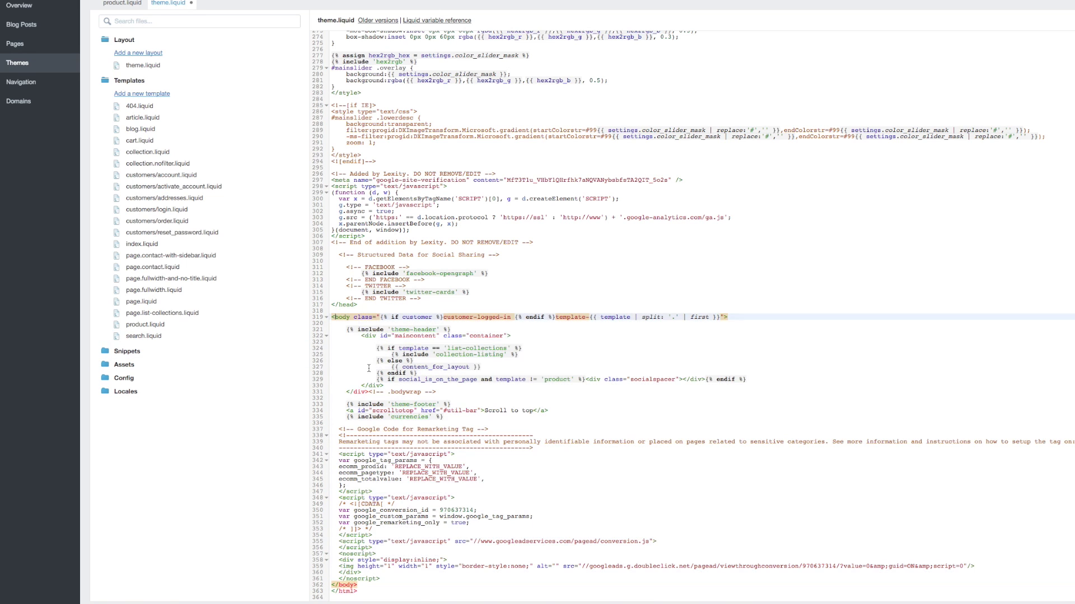
click(413, 509)
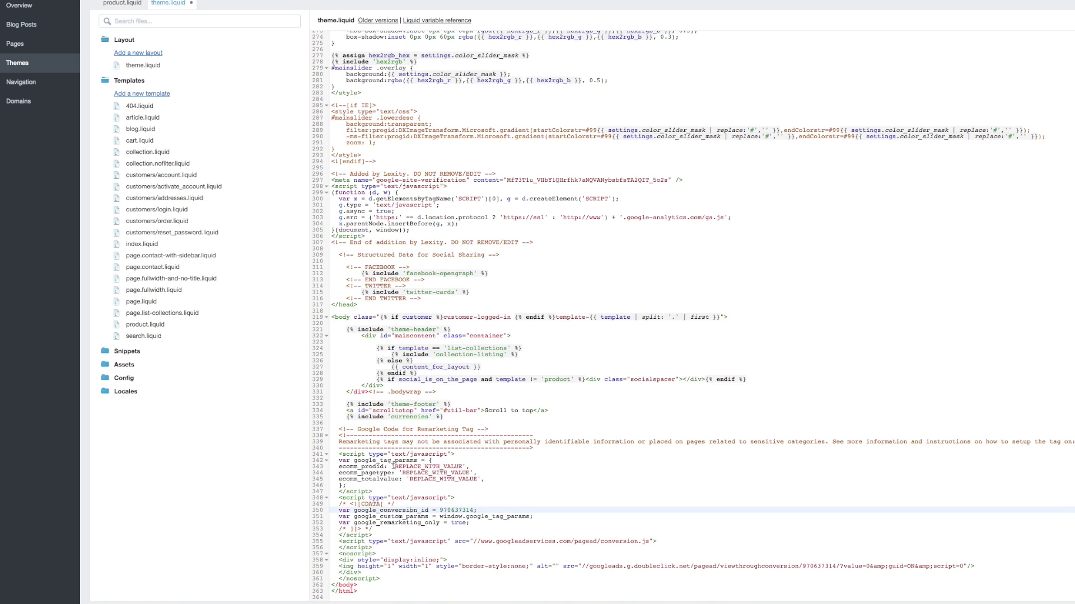
double_click(428, 467)
click(402, 473)
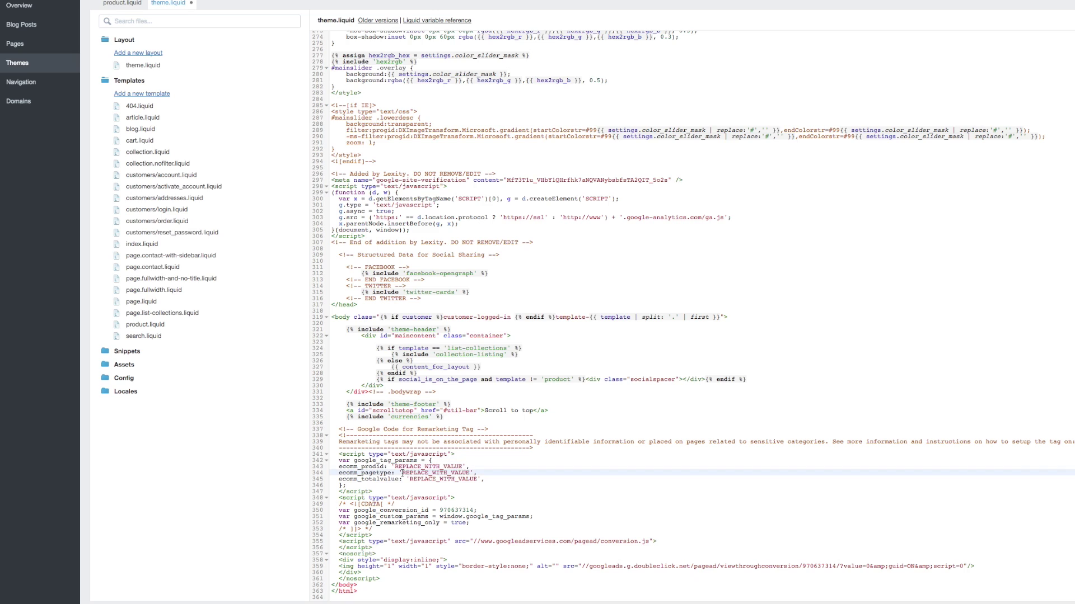
double_click(460, 473)
drag(477, 480, 416, 480)
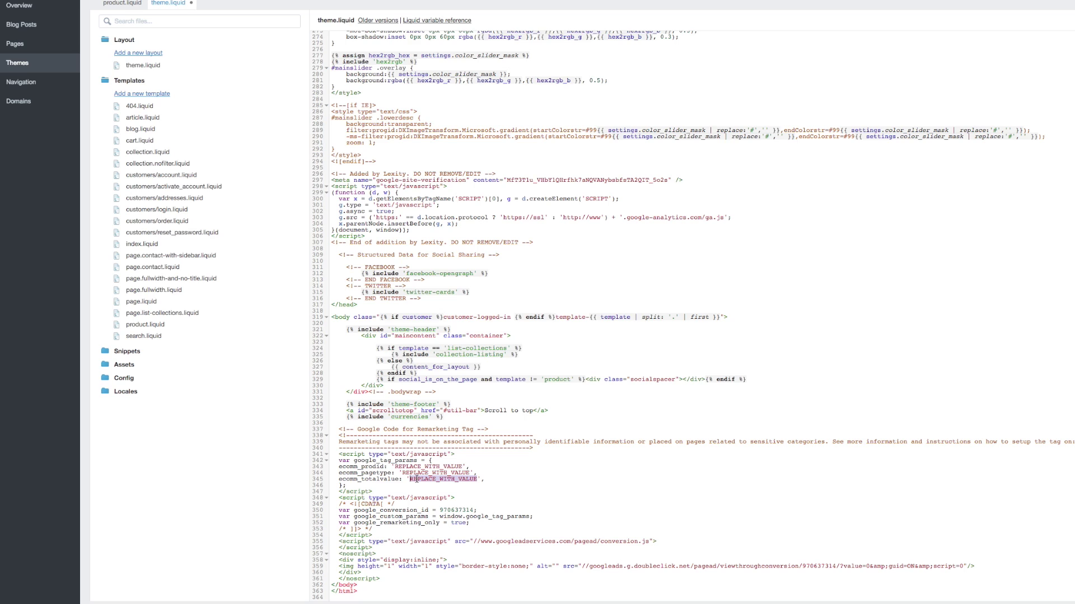
click(417, 480)
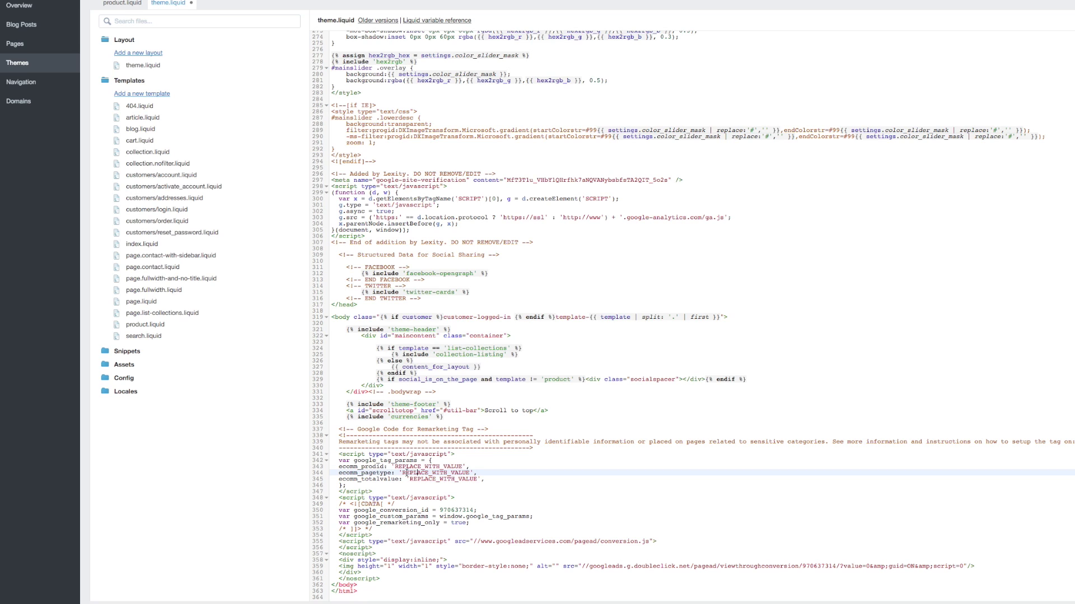
- Clear the placeholder text of the ecomm_pagetype parameter, leaving its quotes empty
click(403, 473)
drag(422, 473, 469, 470)
text(product)
key(BackSpace)
key(BackSpace)
key(BackSpace)
key(BackSpace)
key(BackSpace)
key(BackSpace)
key(BackSpace)
- Replace the ecomm_prodid placeholder with shopify_GB_{{ product.id }}_{{ product.variants.first.id }}
key(super+Tab)
key(super+Tab)
key(Escape)
click(408, 466)
drag(394, 466, 461, 463)
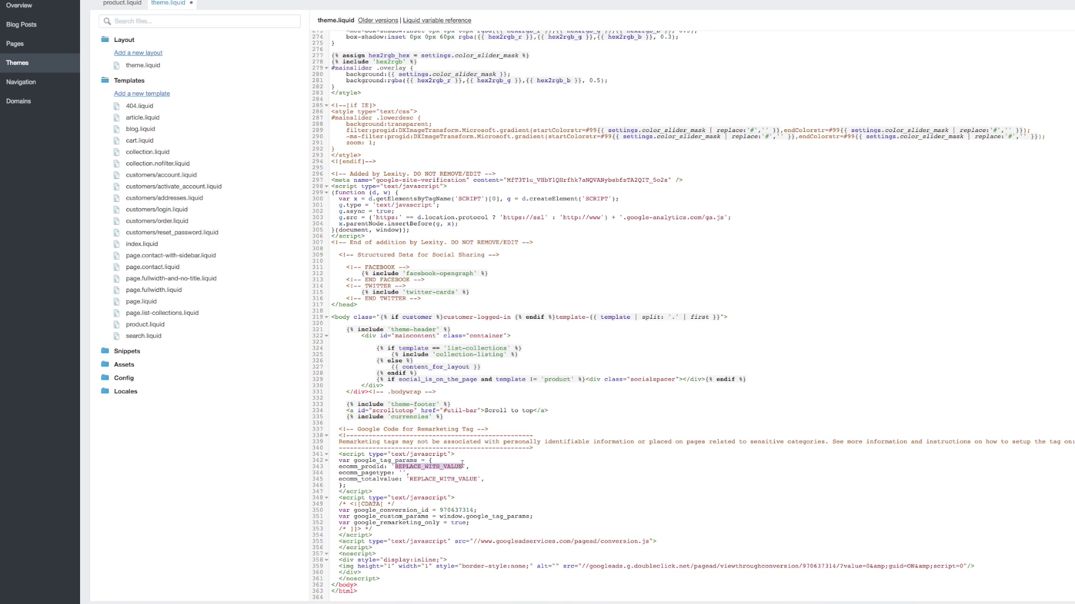
text(shopify_GB_{{ product.id }}_{{ product.variants.first.id }})
- Set the ecomm_pagetype parameter to {{ template }} inside its quotes
click(403, 473)
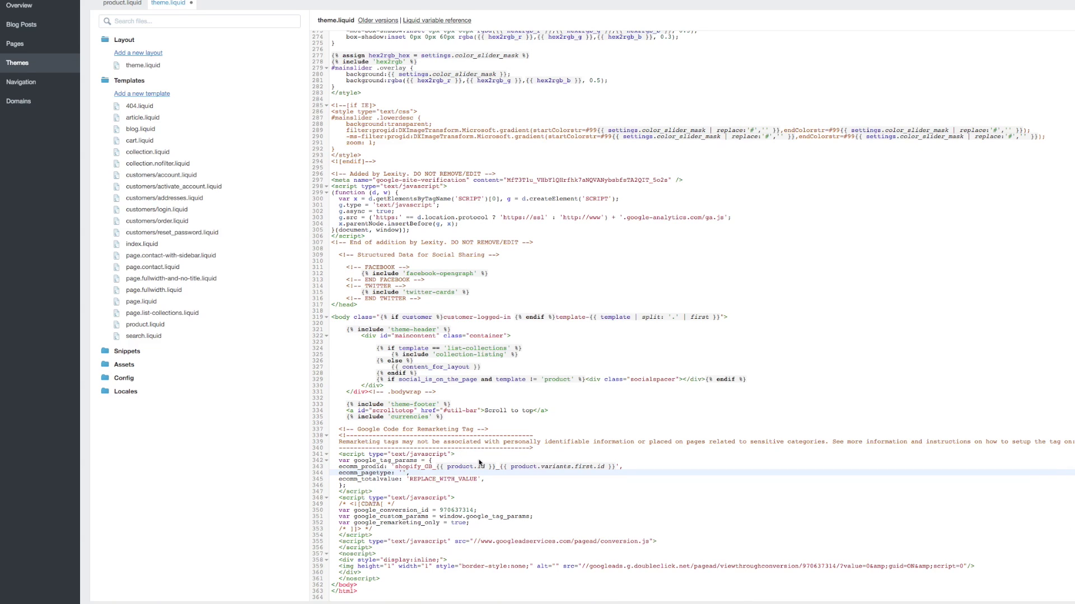
text({{ template }})
key(BackSpace)
- Replace the quoted ecomm_totalvalue placeholder with {{ product.price_min | money_without_currency }} and save theme.liquid
click(412, 479)
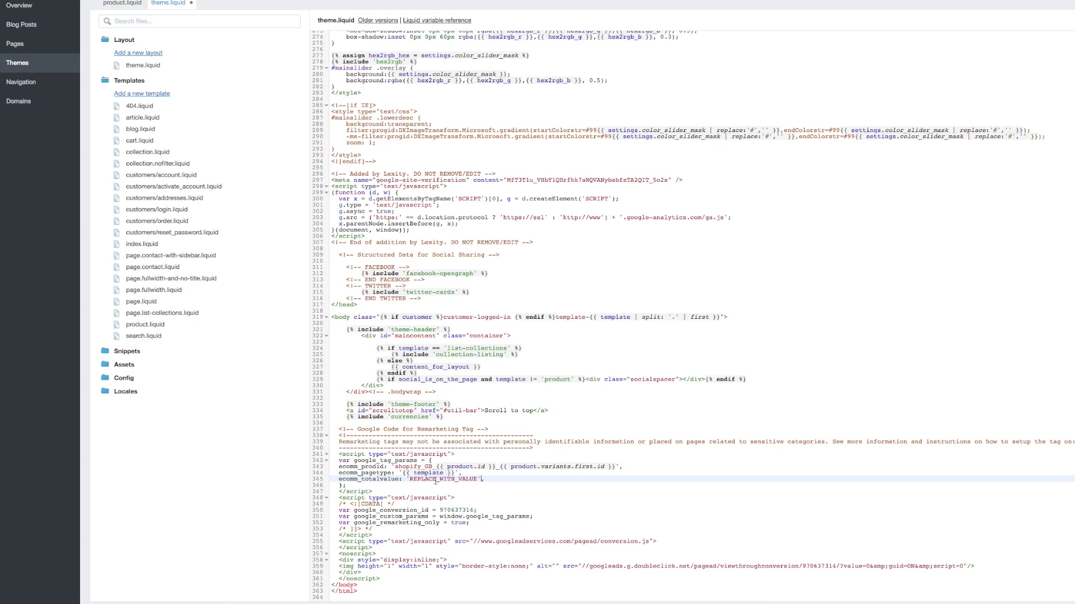
drag(481, 480, 405, 481)
text({{ product.price_min | money_without_currency }})
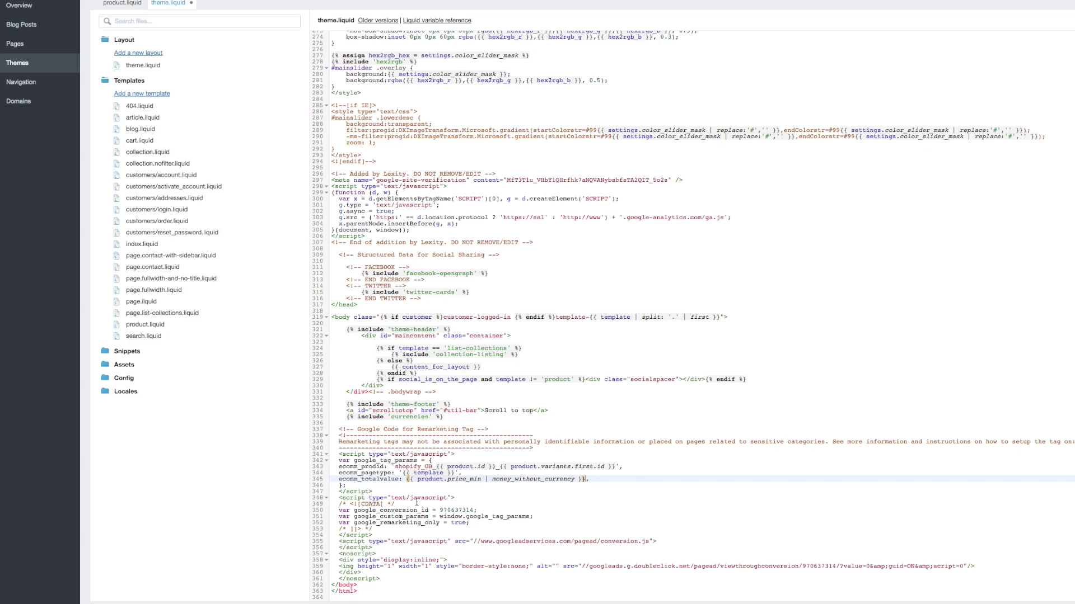
click(632, 483)
scroll(599, 513, down, 2)
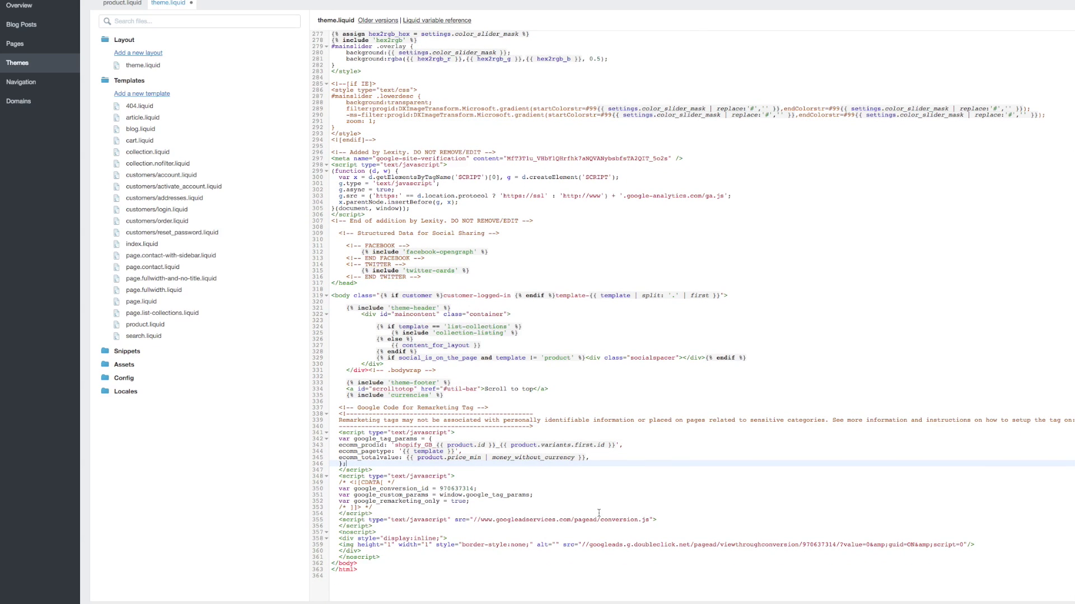
key(ctrl+s)
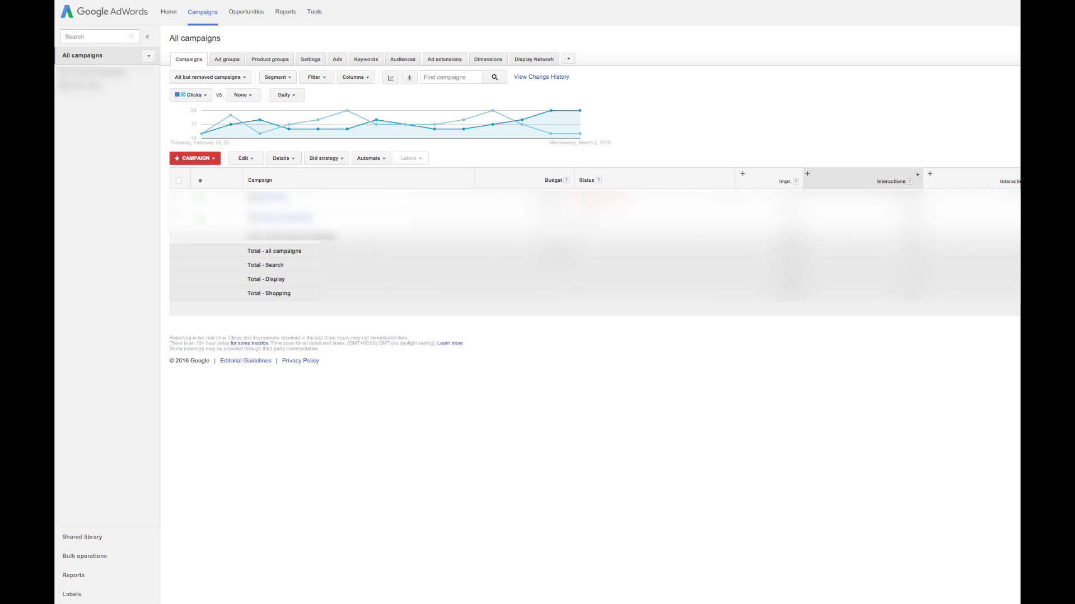
- Switch to Google AdWords and start a new Display Network campaign
click(201, 160)
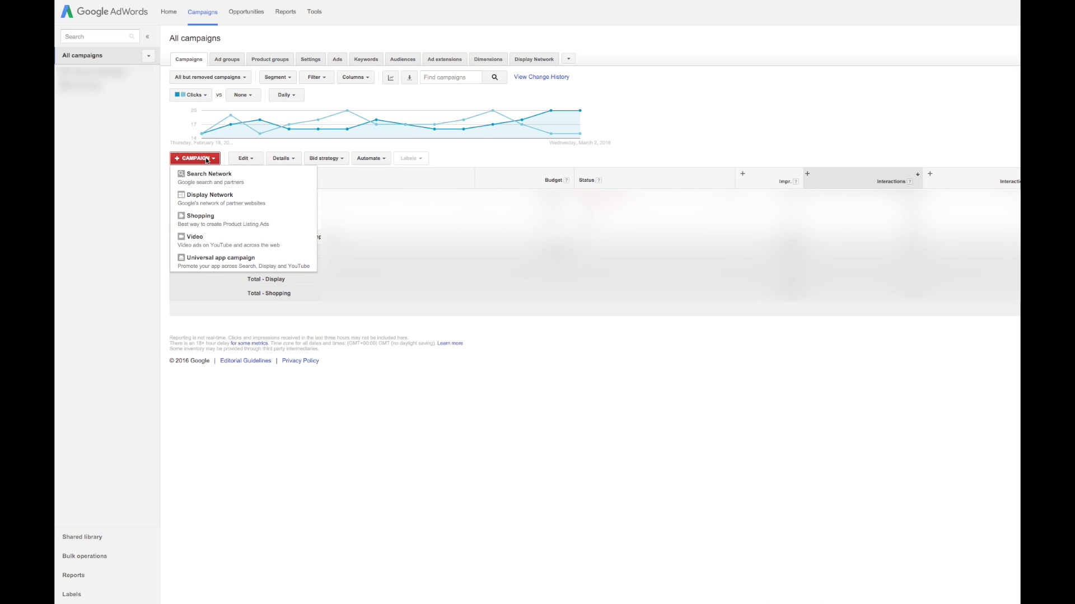
click(205, 196)
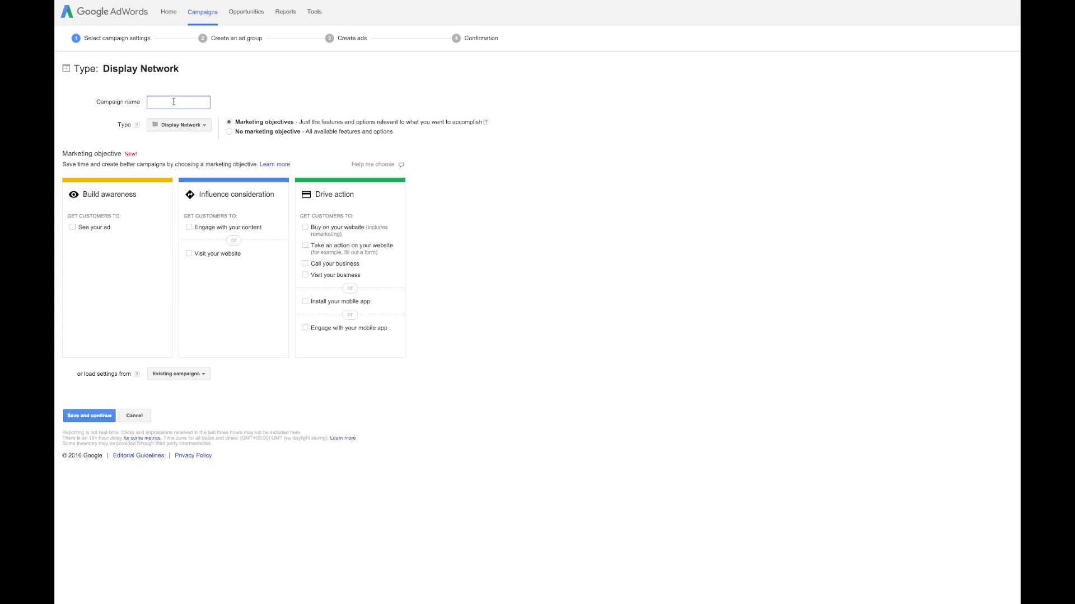
- Name the campaign Dynamic Retargeting and choose the Buy on your website marketing objective under Drive action
text(ynamic Retargeting)
key(Tab)
click(229, 132)
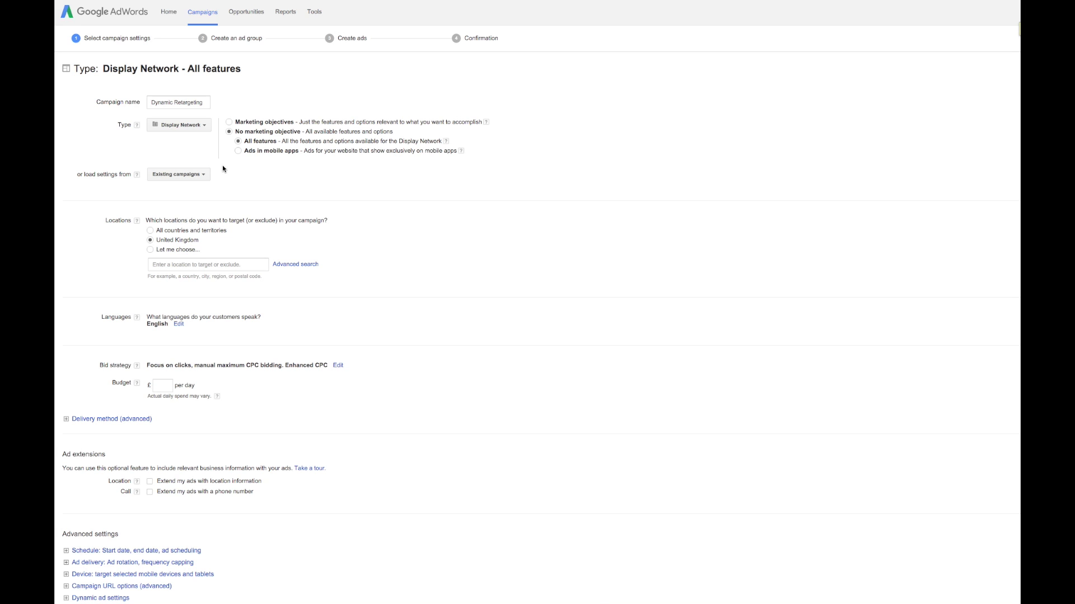
click(229, 122)
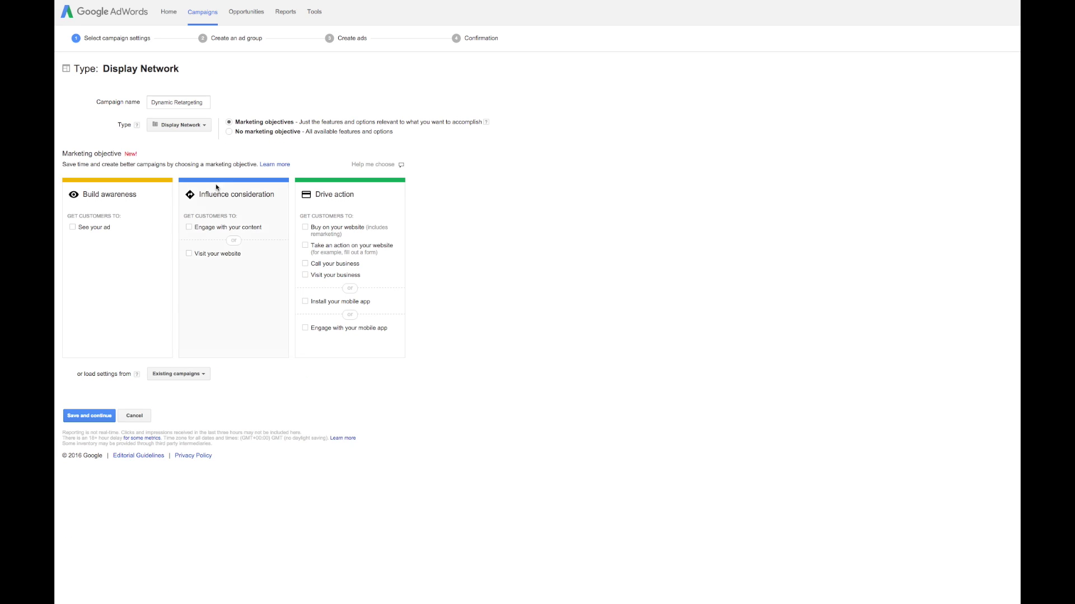
click(306, 227)
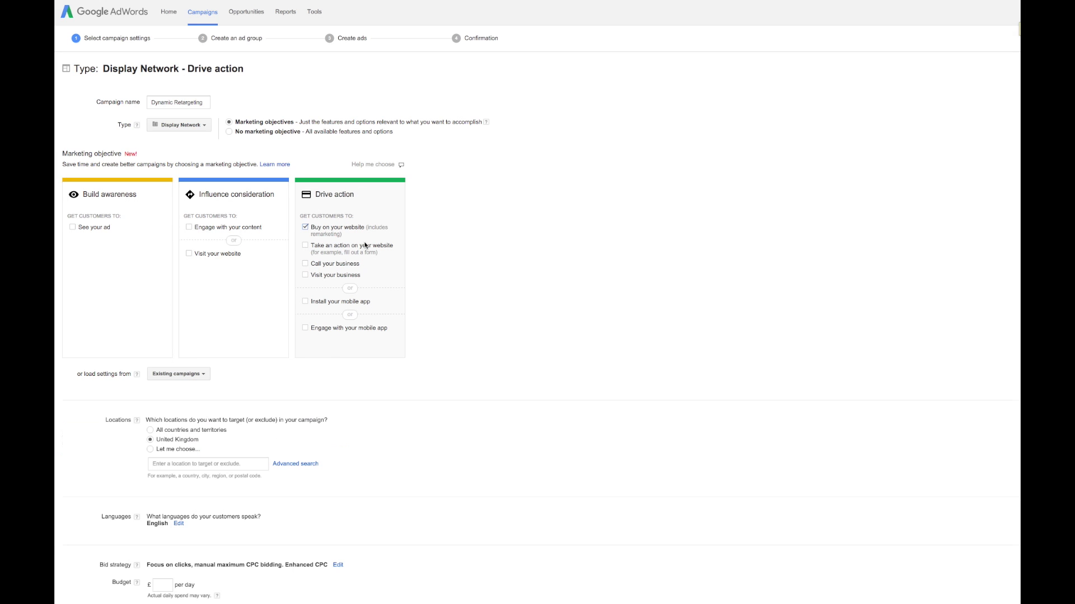
- Set the campaign's budget to £10 per day
scroll(528, 250, down, 3)
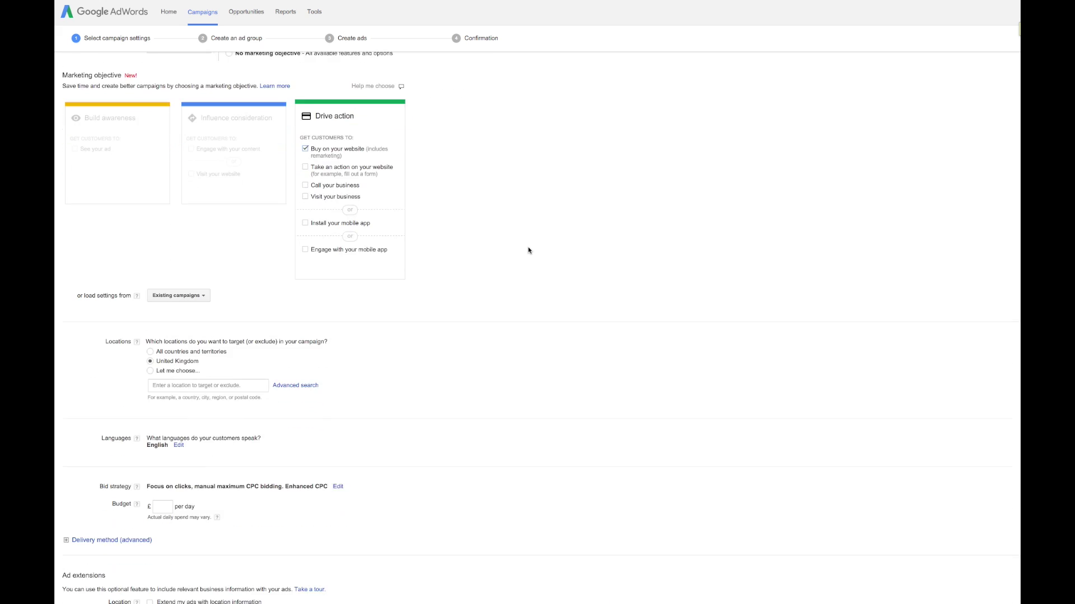
scroll(528, 250, up, 3)
scroll(528, 250, down, 1)
scroll(529, 251, down, 3)
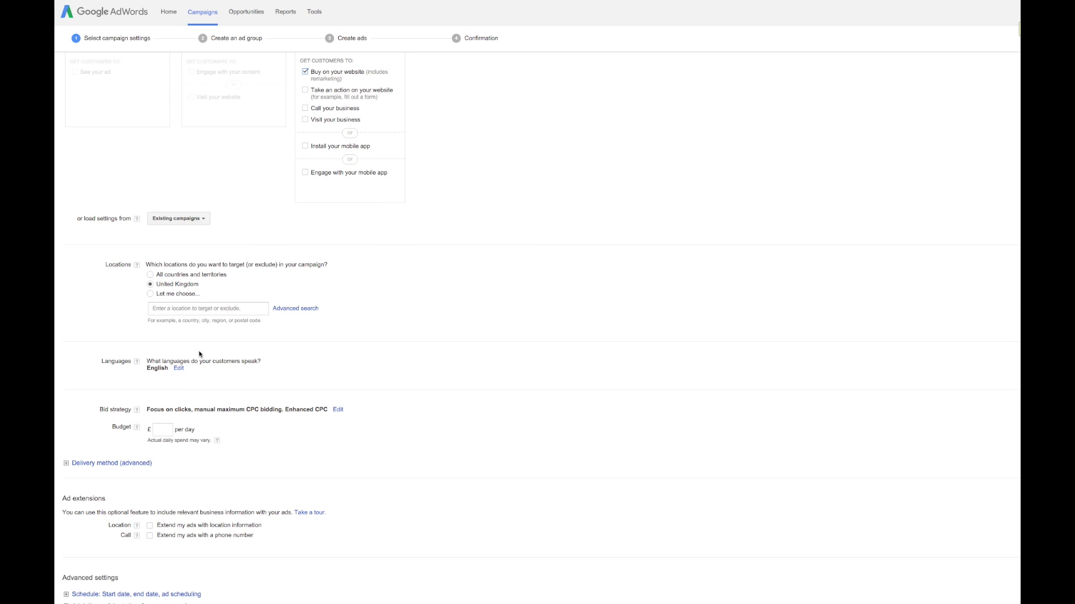
scroll(166, 394, down, 2)
click(165, 342)
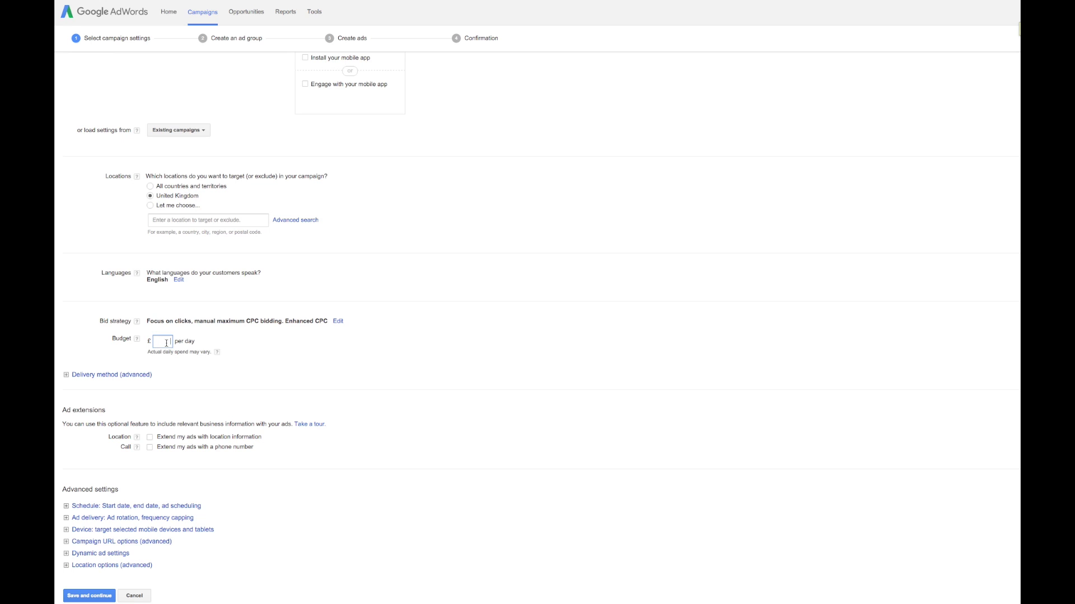
click(238, 396)
scroll(236, 399, down, 1)
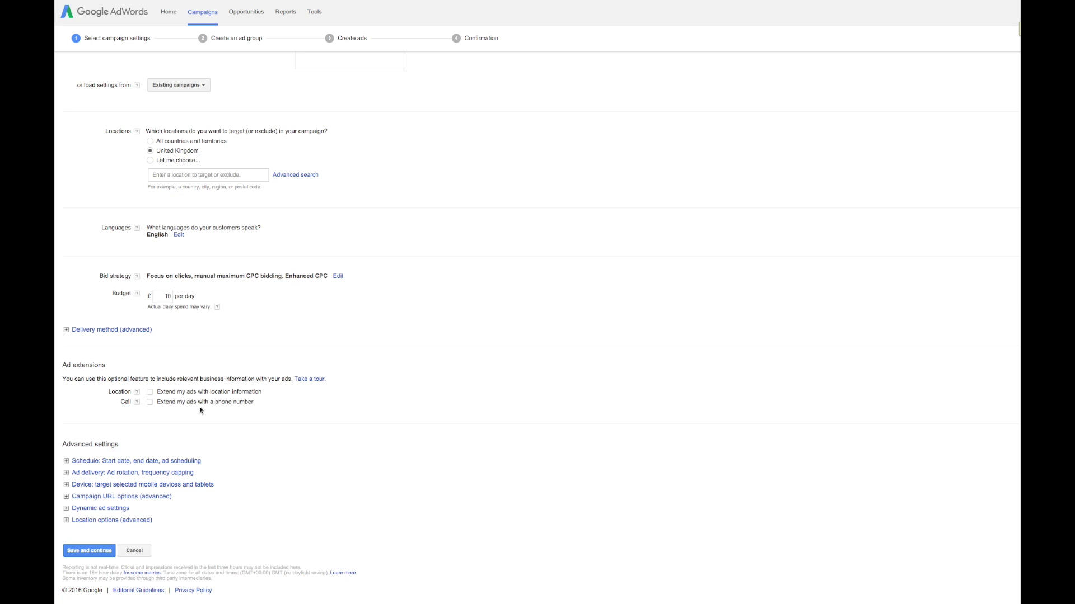
- Enable dynamic ads with the Retail business type and the store's product feed, and save the campaign settings
click(66, 509)
scroll(163, 449, down, 3)
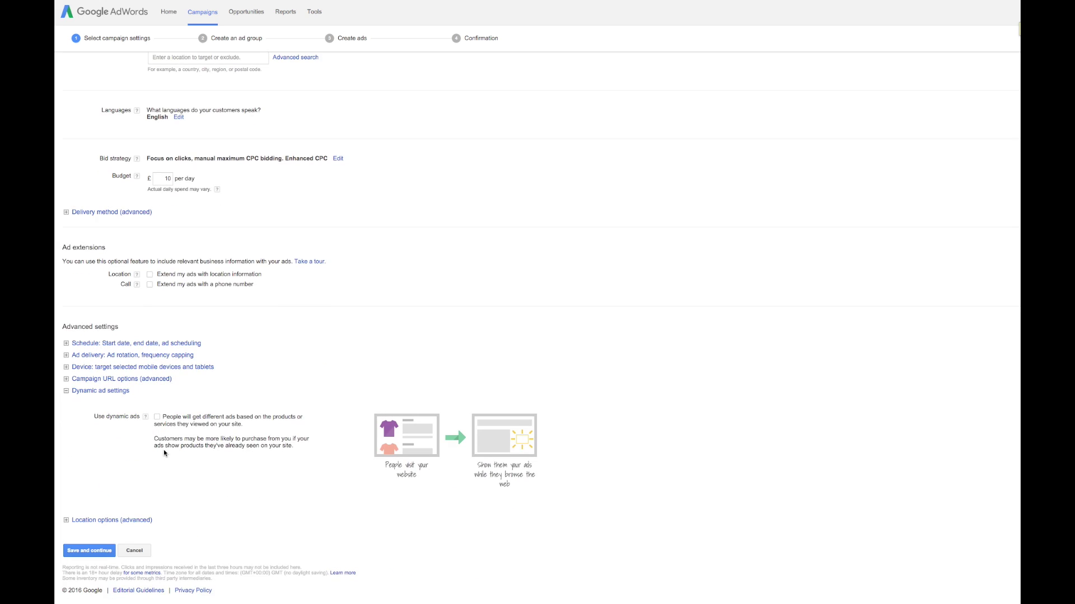
click(157, 417)
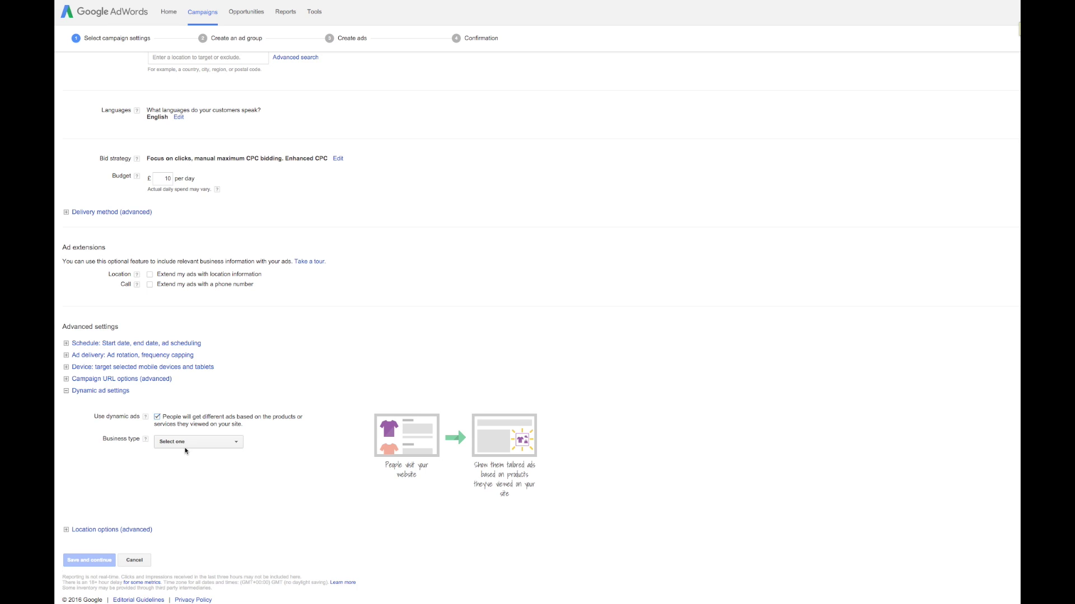
click(185, 445)
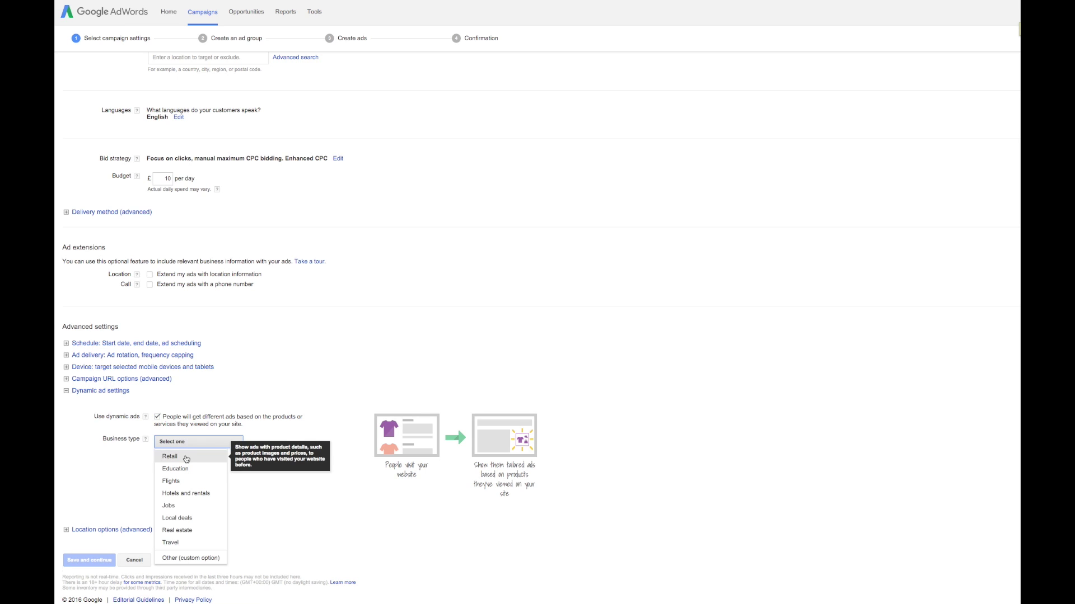
click(186, 457)
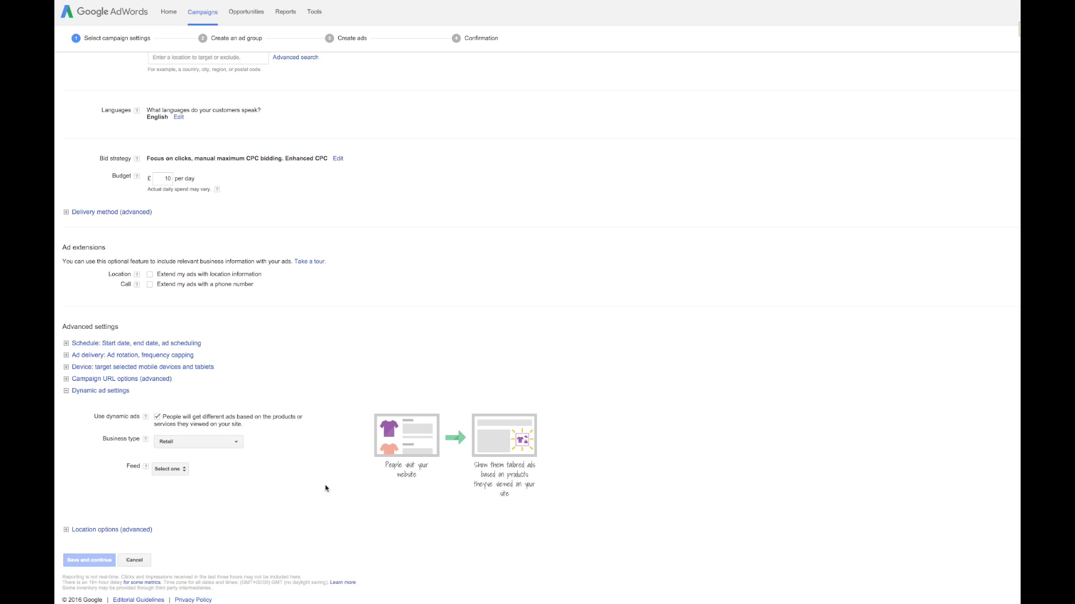
click(179, 474)
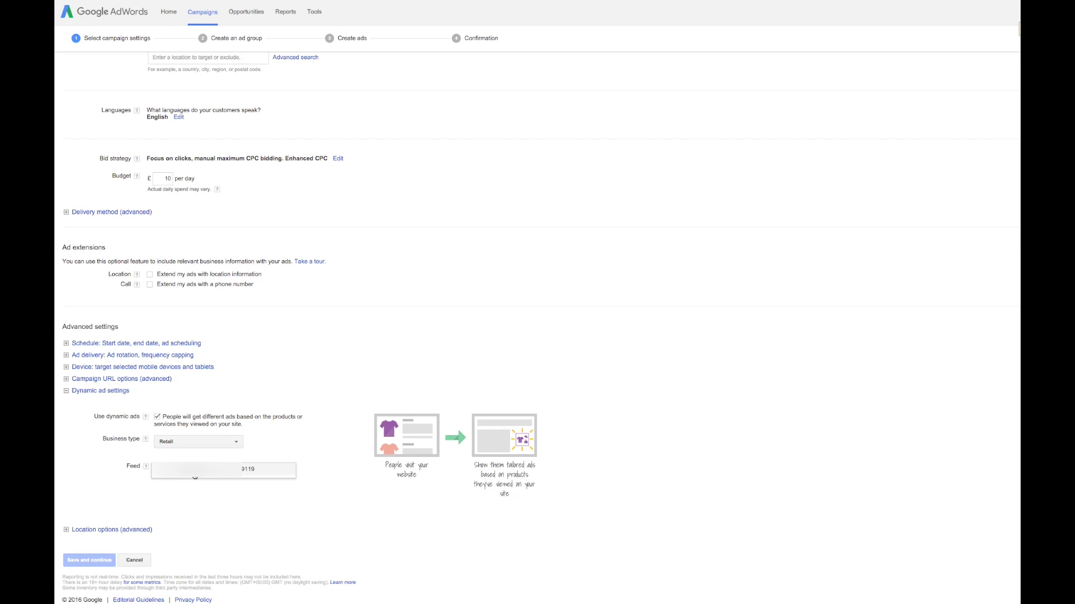
click(195, 475)
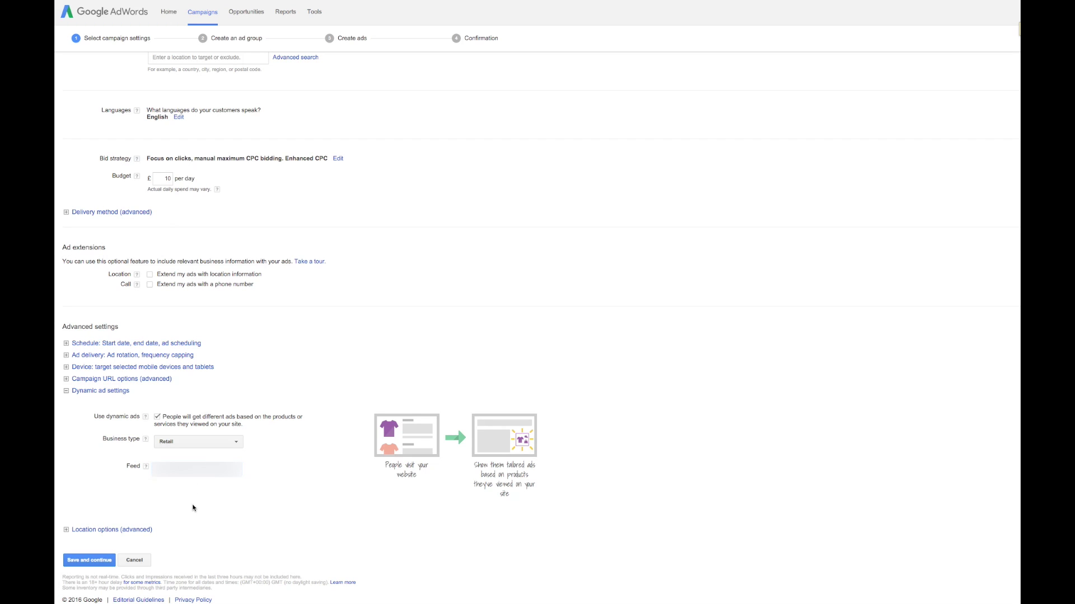
click(95, 559)
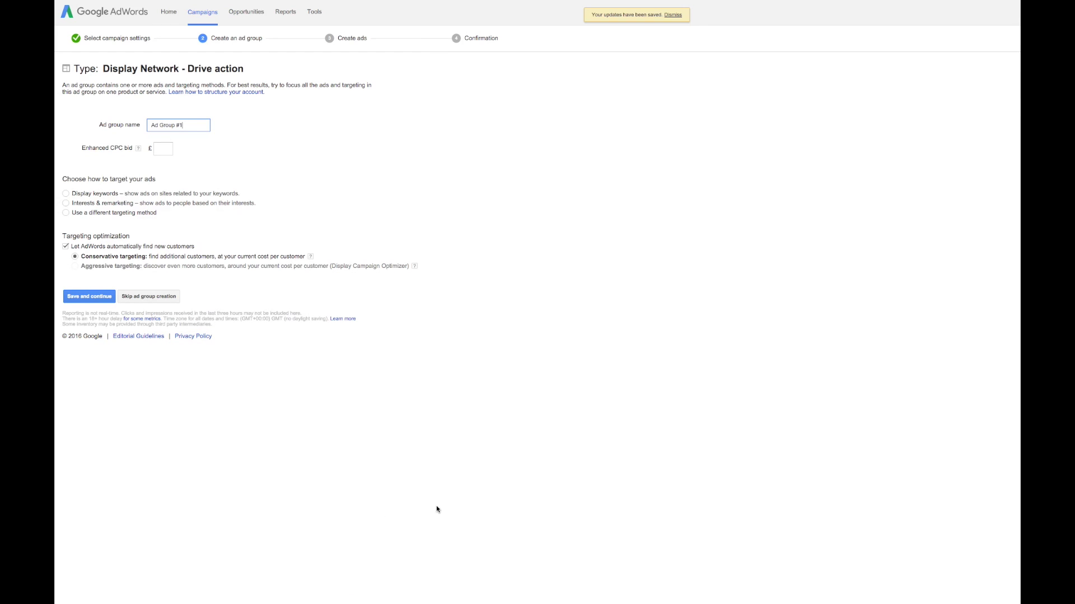
- Name the ad group All Products and set its enhanced CPC bid to £1
triple_click(166, 125)
text(All Products)
key(Tab)
key(Tab)
key(Tab)
click(288, 147)
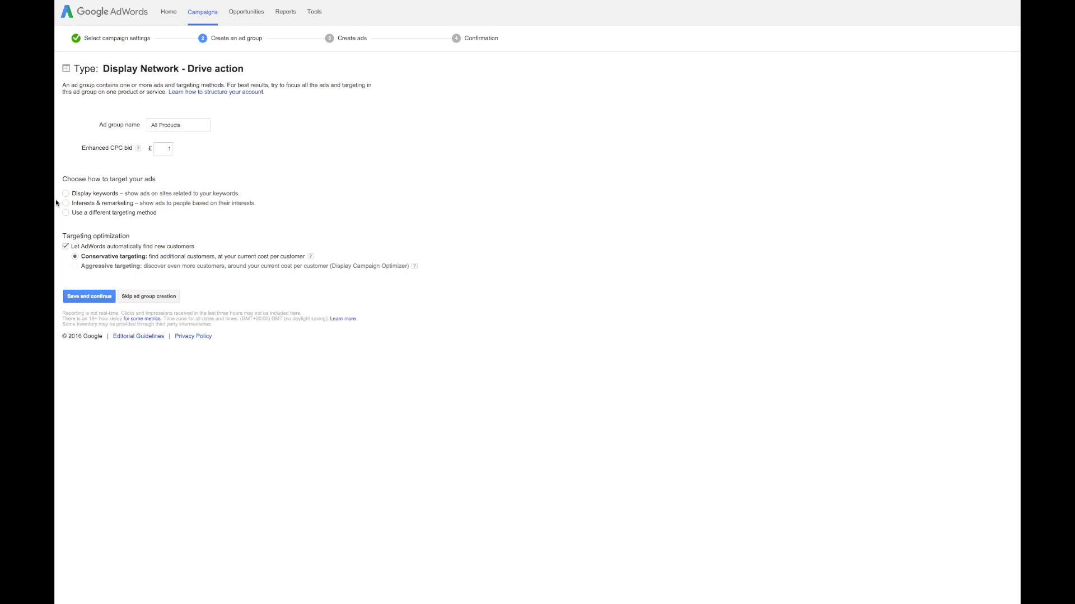
- Target the ad group by interests and remarketing, adding the All visitors remarketing list
drag(60, 175, 182, 179)
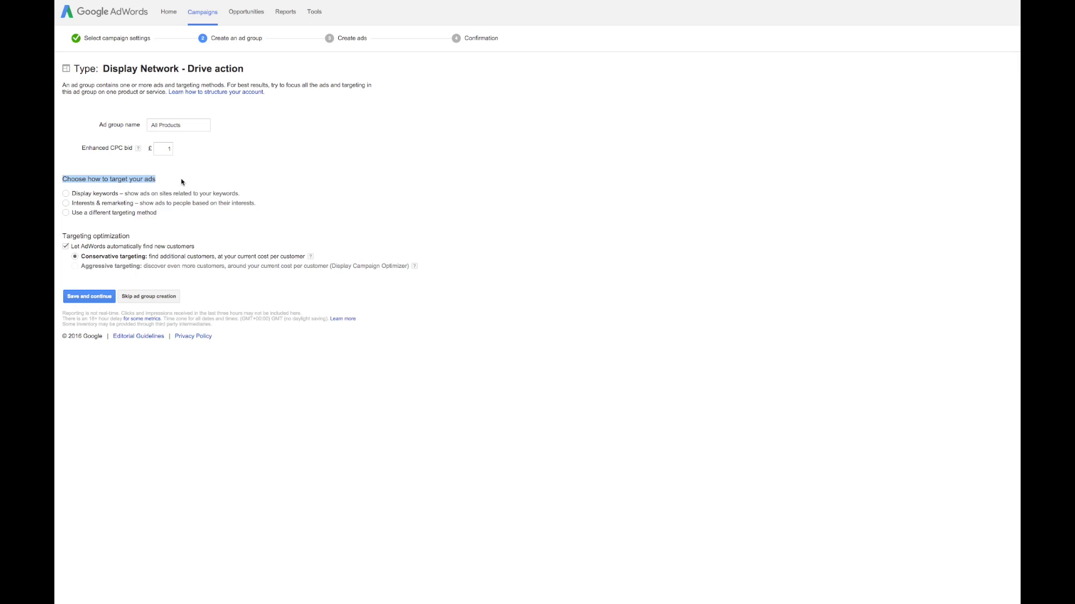
click(182, 182)
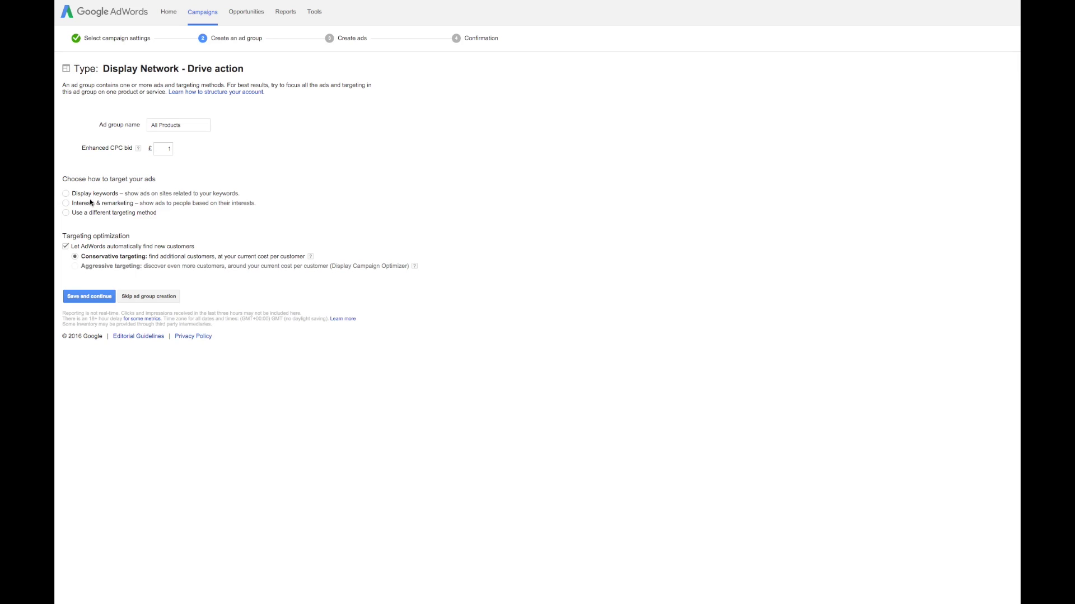
click(113, 205)
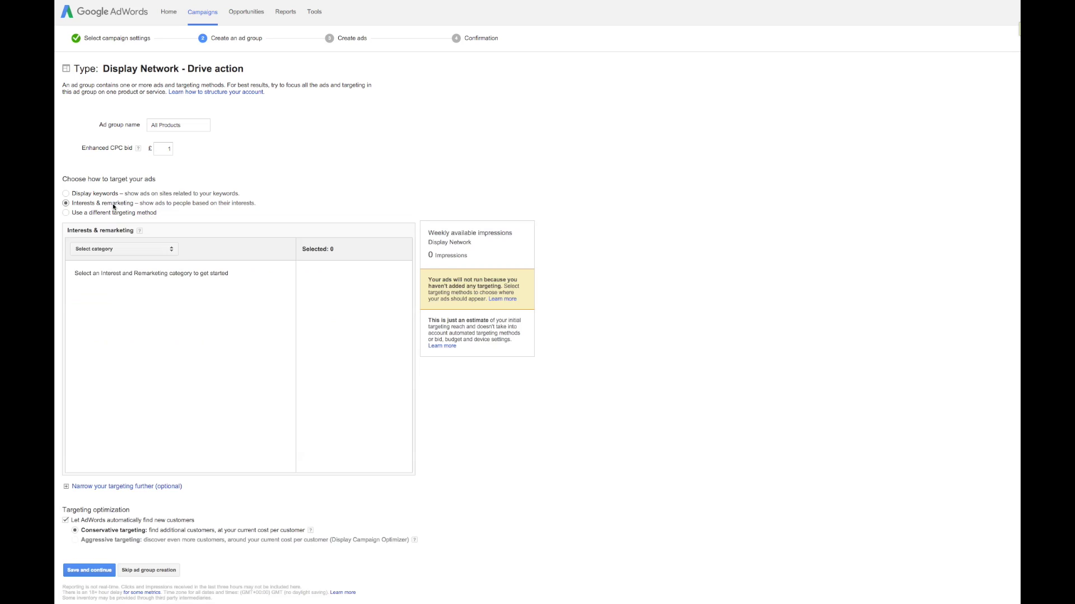
click(142, 251)
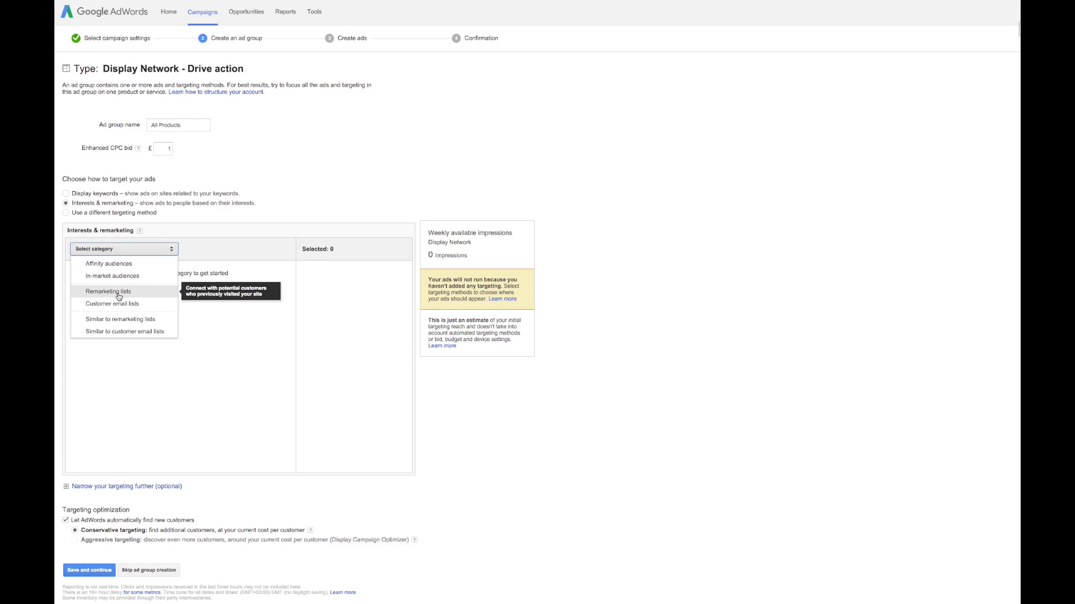
click(119, 295)
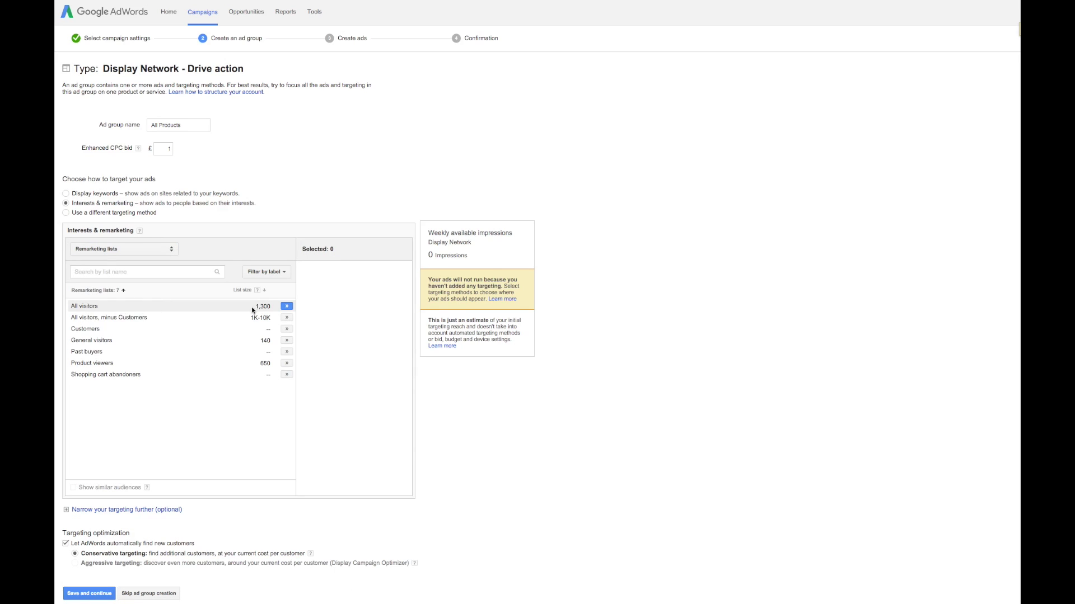
click(286, 308)
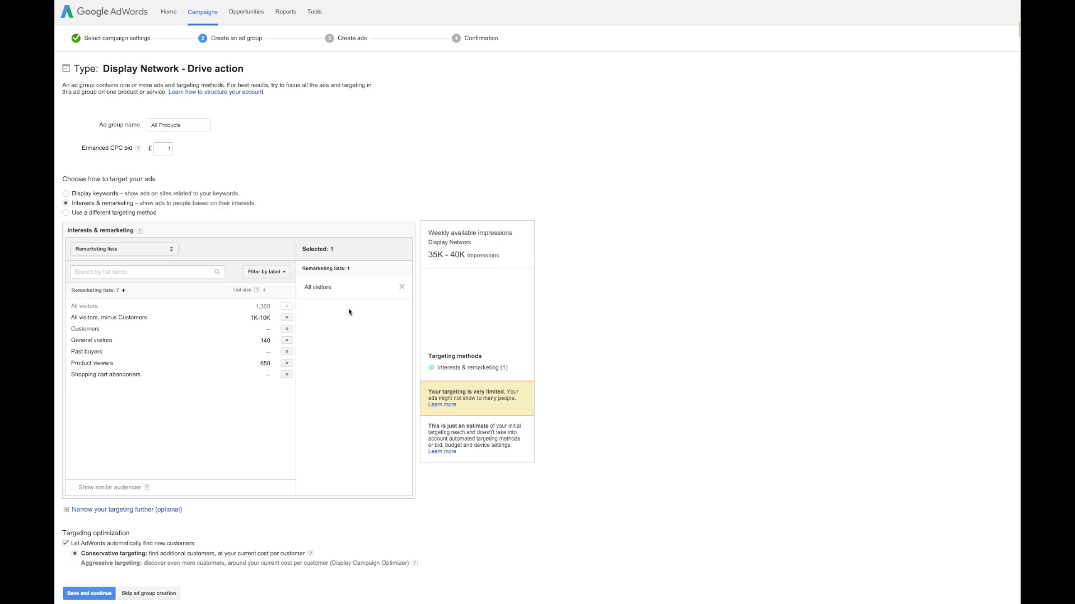
- Turn off letting AdWords automatically find new customers and save the ad group to continue to ad creation
scroll(350, 311, down, 1)
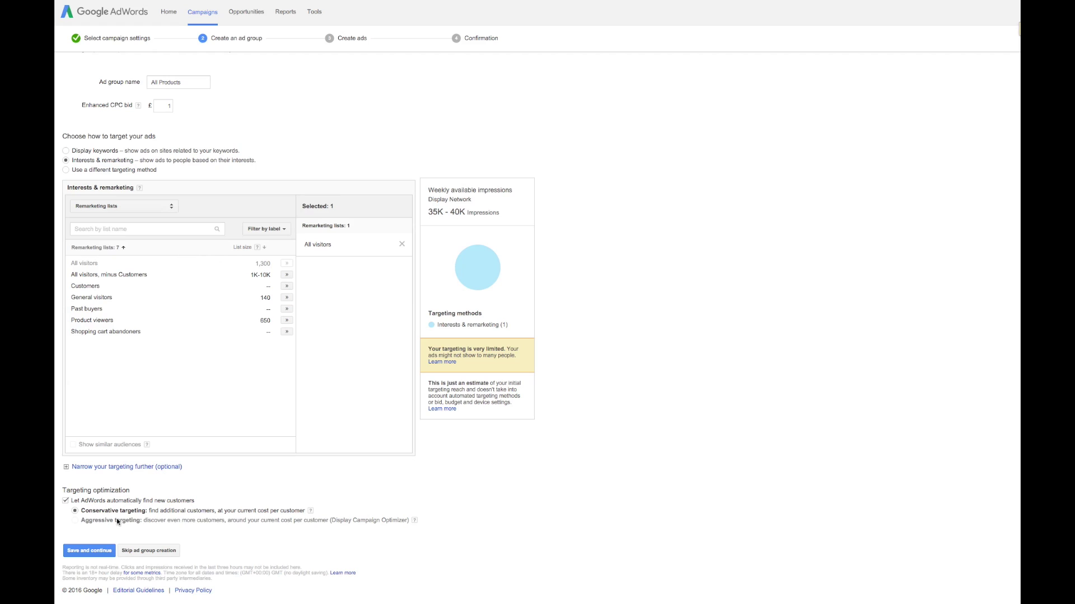
click(65, 501)
click(98, 549)
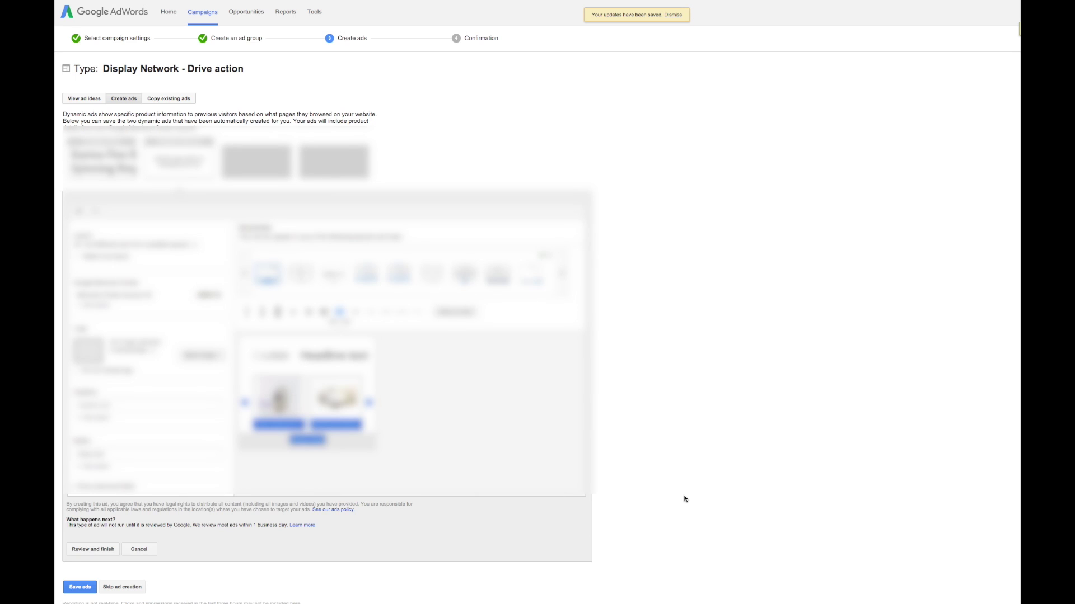
scroll(684, 499, down, 1)
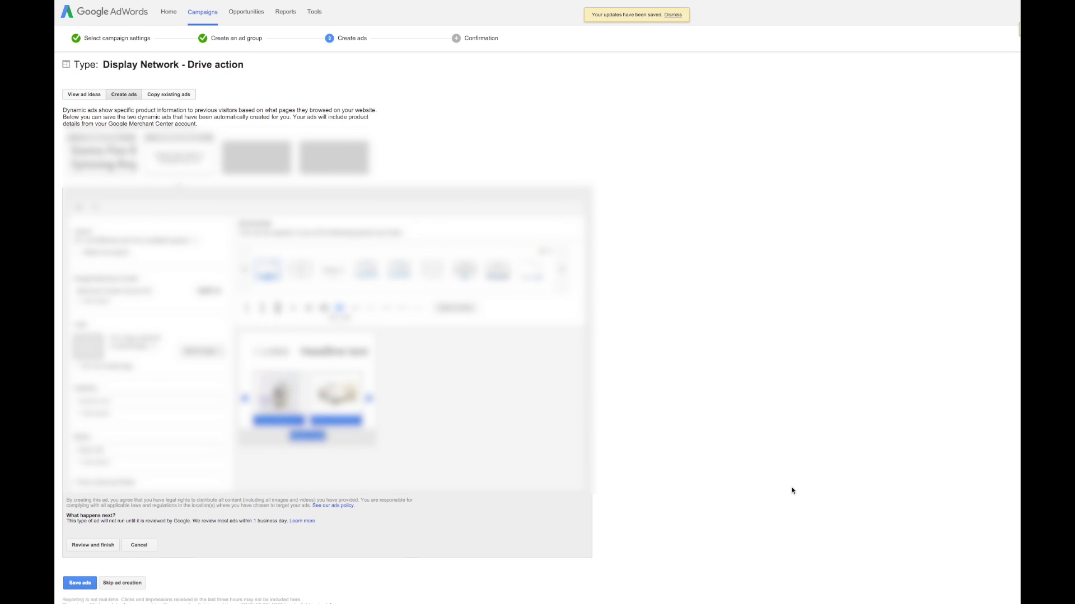